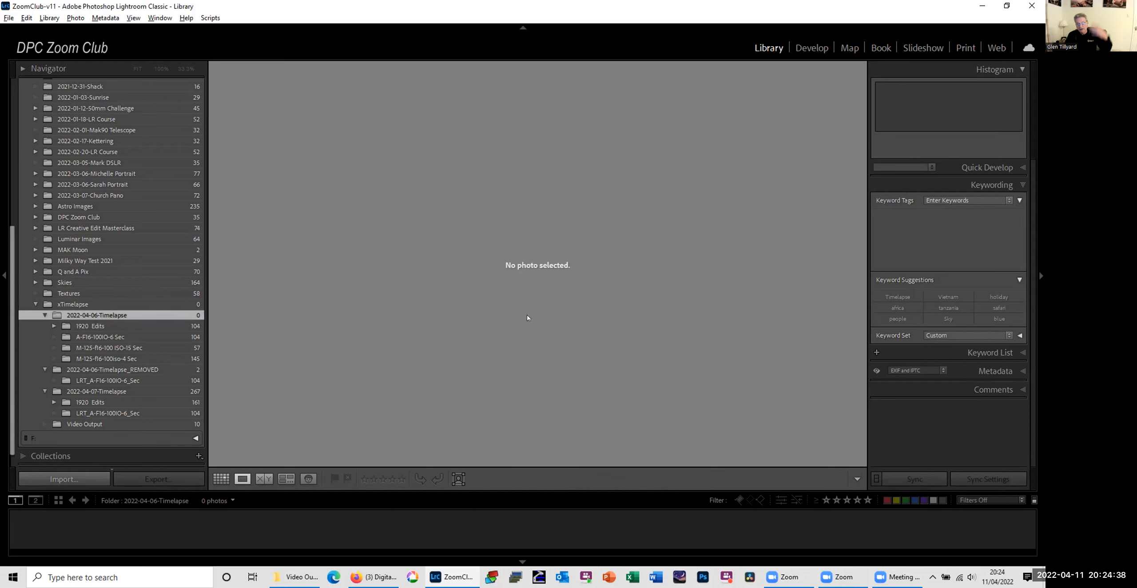
# Step: Show the photos of the A-F16-100IO-6 Sec folder as a grid with thumbnails reduced to six per row
pyautogui.click(102, 337)
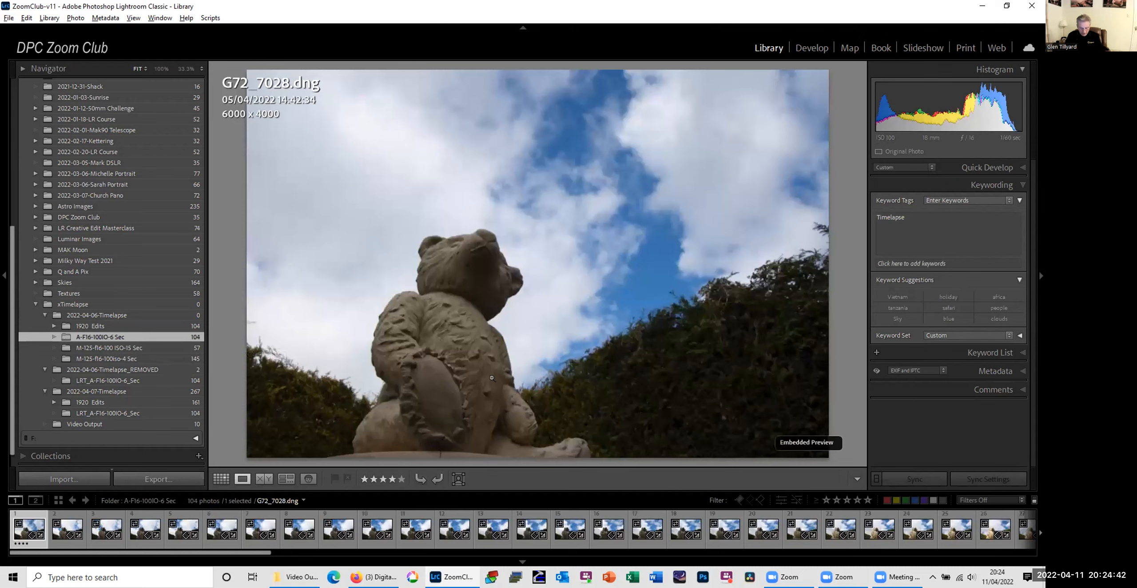
pyautogui.press('g')
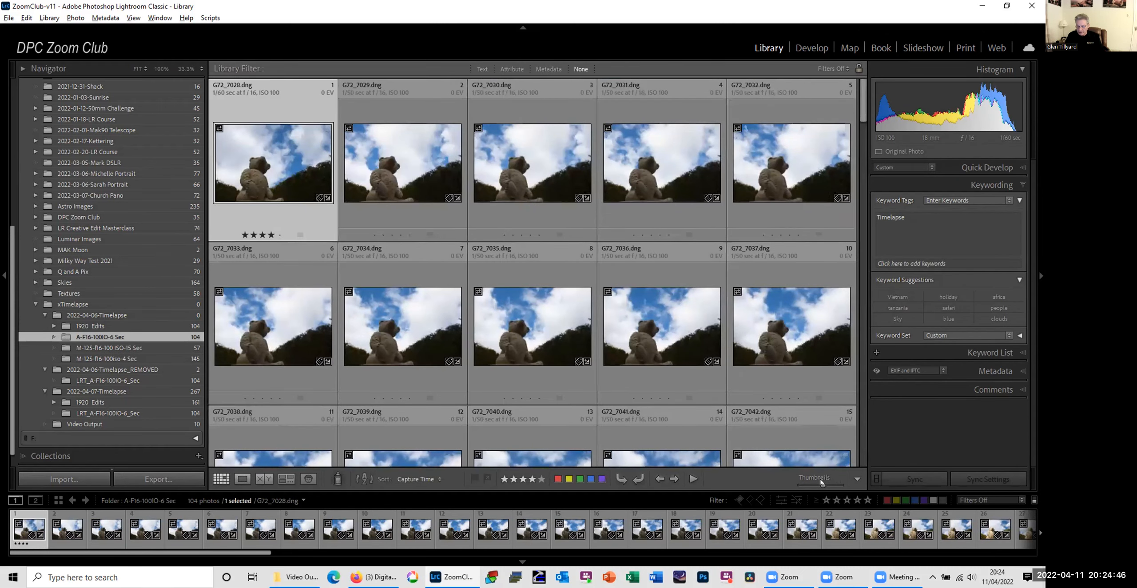
pyautogui.moveTo(823, 485); pyautogui.dragTo(817, 485)
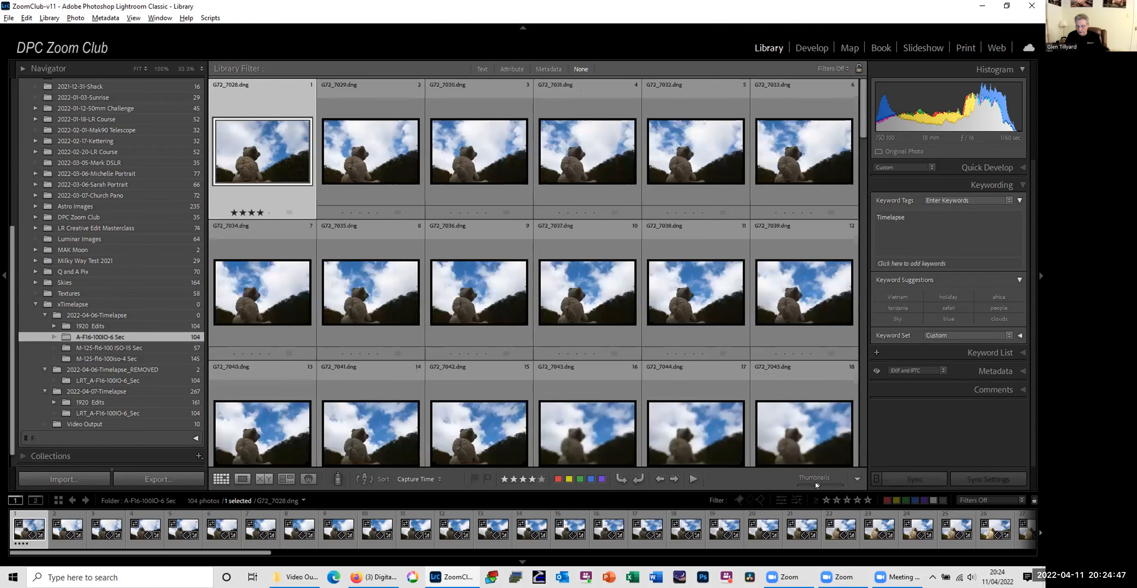
pyautogui.keyDown('shift'); pyautogui.click(798, 442); pyautogui.keyUp('shift')
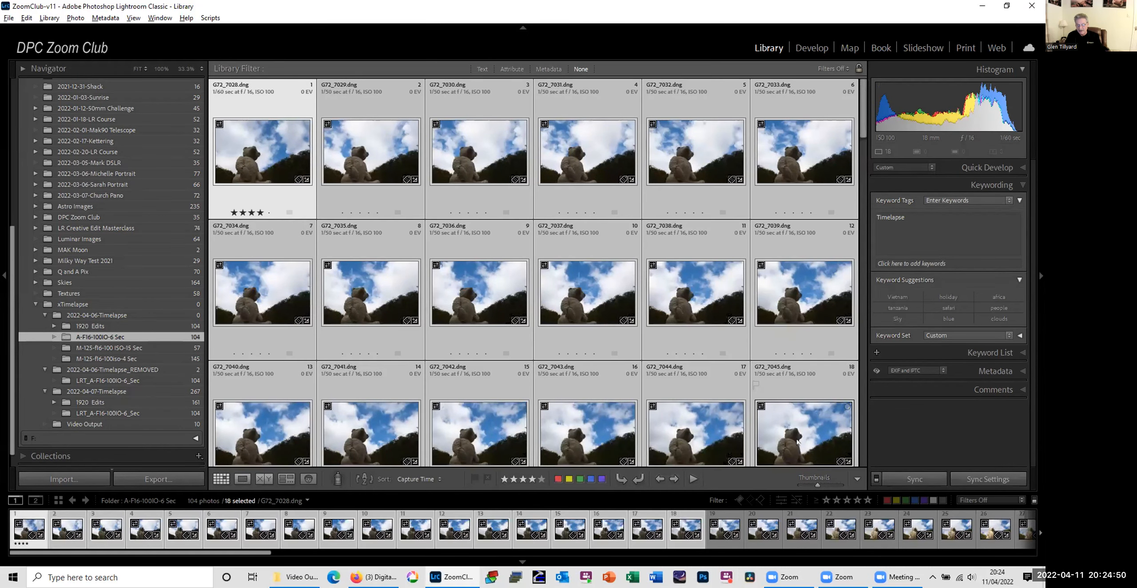
pyautogui.rightClick(129, 339)
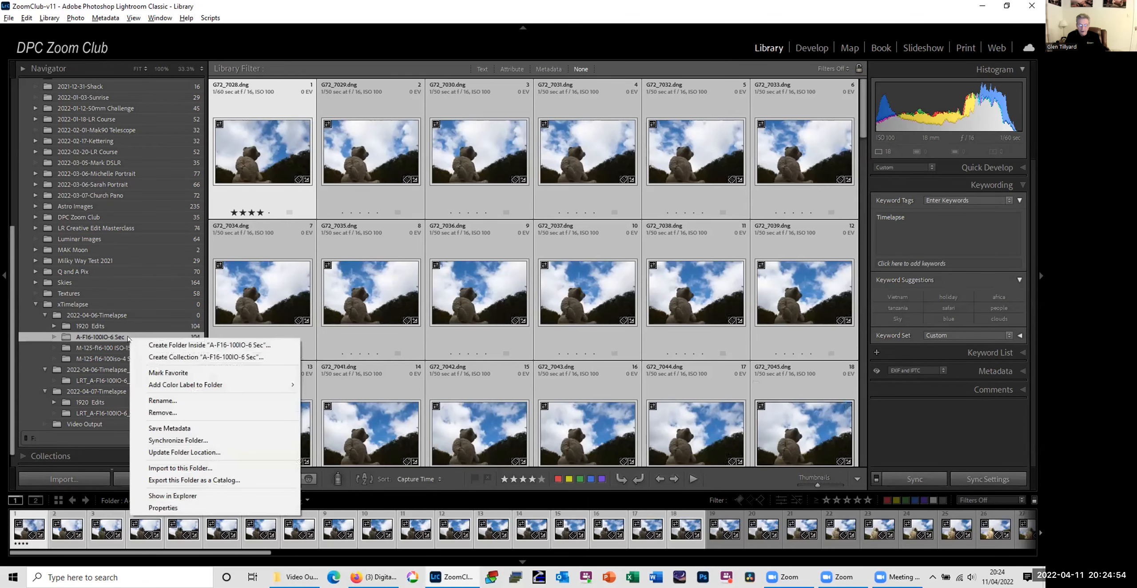
pyautogui.click(189, 345)
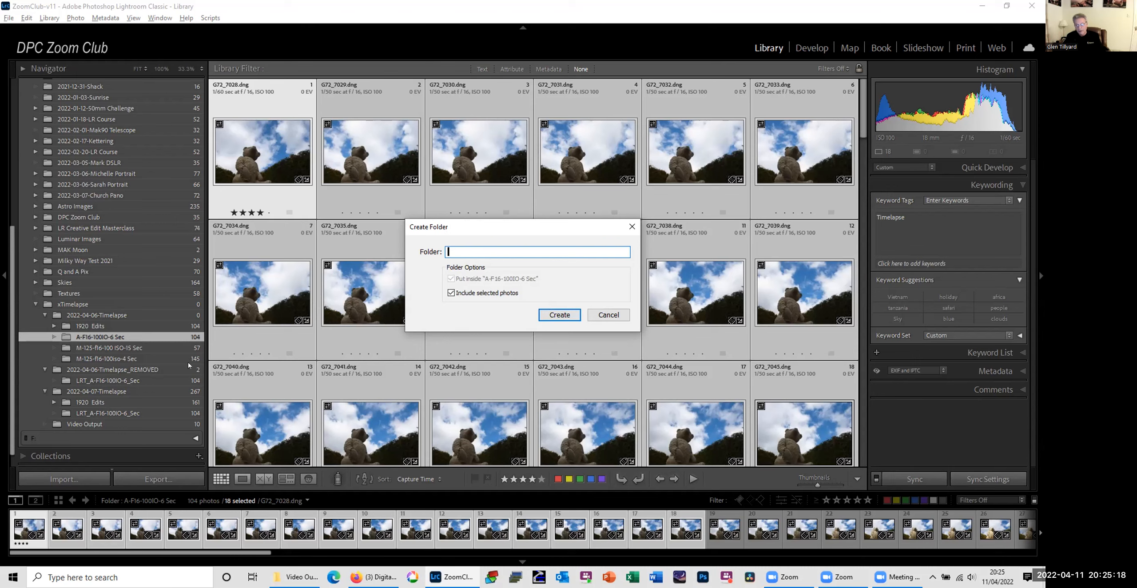
pyautogui.click(609, 314)
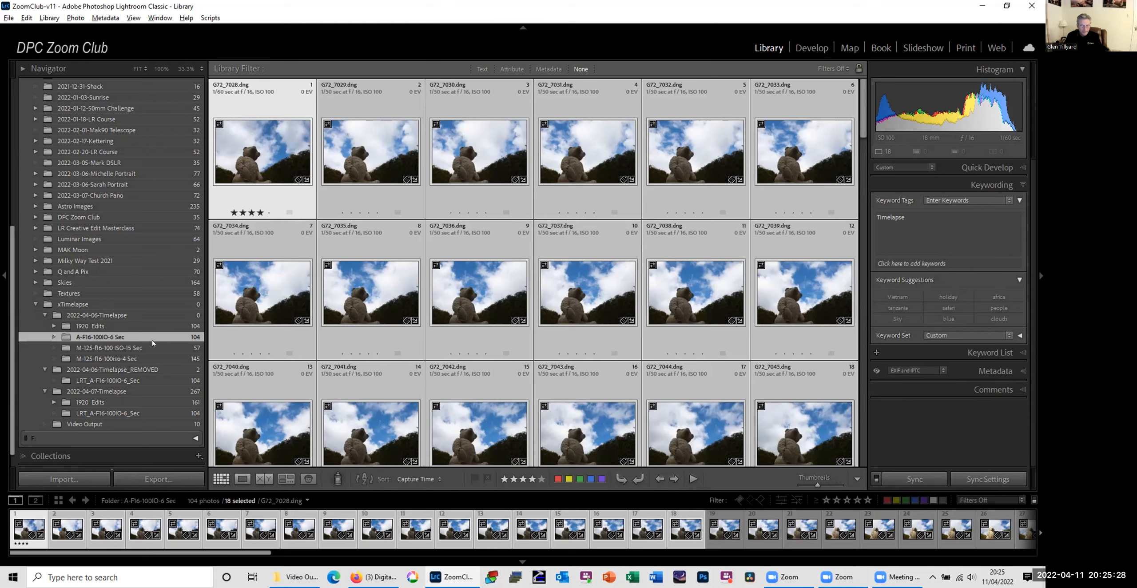
# Step: Select all photos in the M-125-f16-100iso-4 Sec folder and turn on Auto Sync for them in the Develop module
pyautogui.click(135, 357)
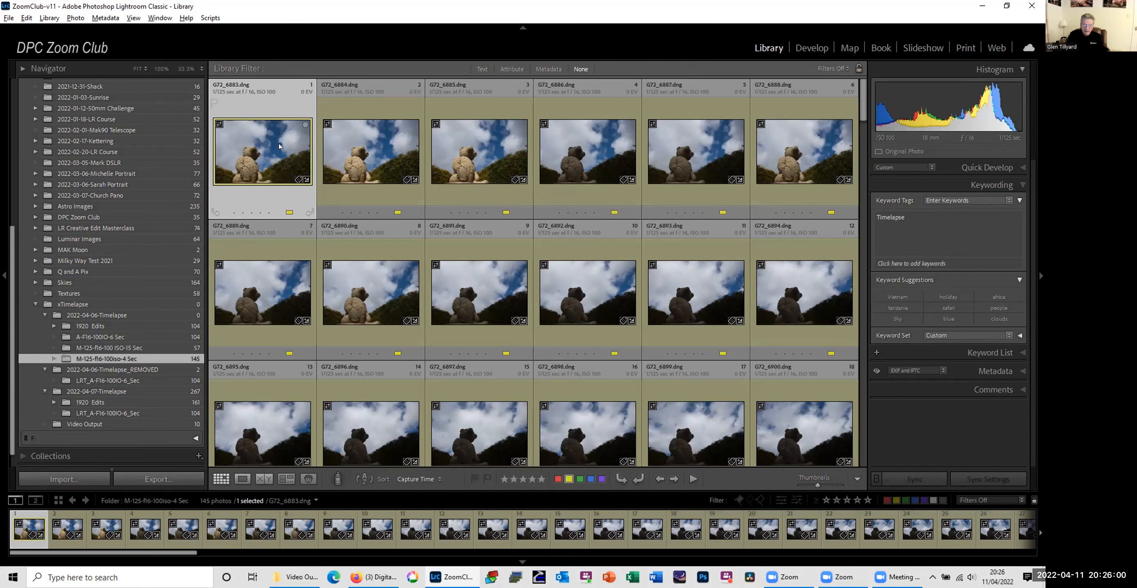
pyautogui.hotkey('ctrl', 'a')
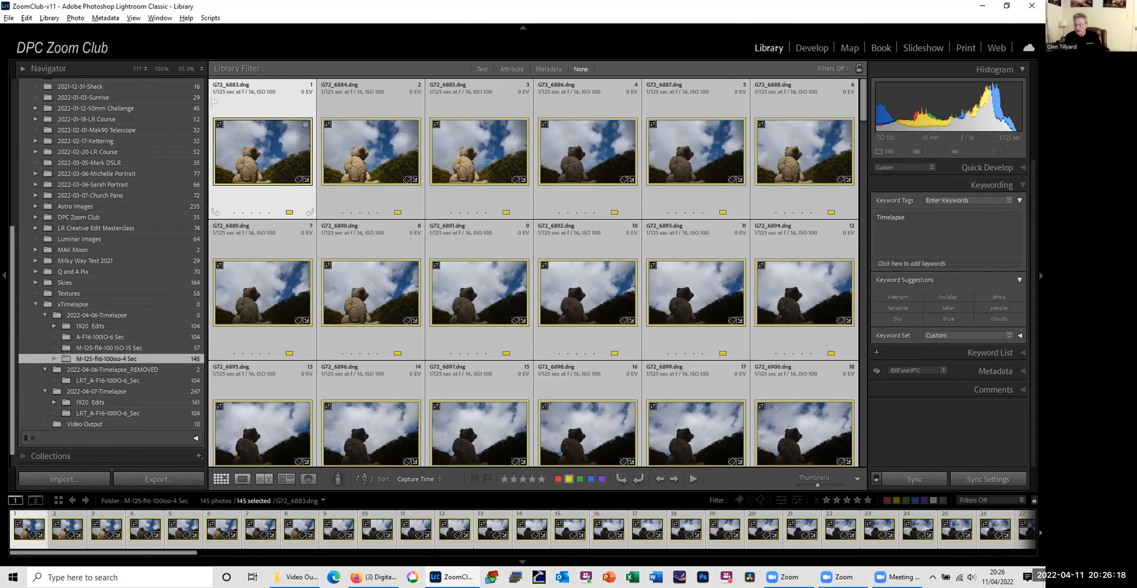
pyautogui.click(808, 49)
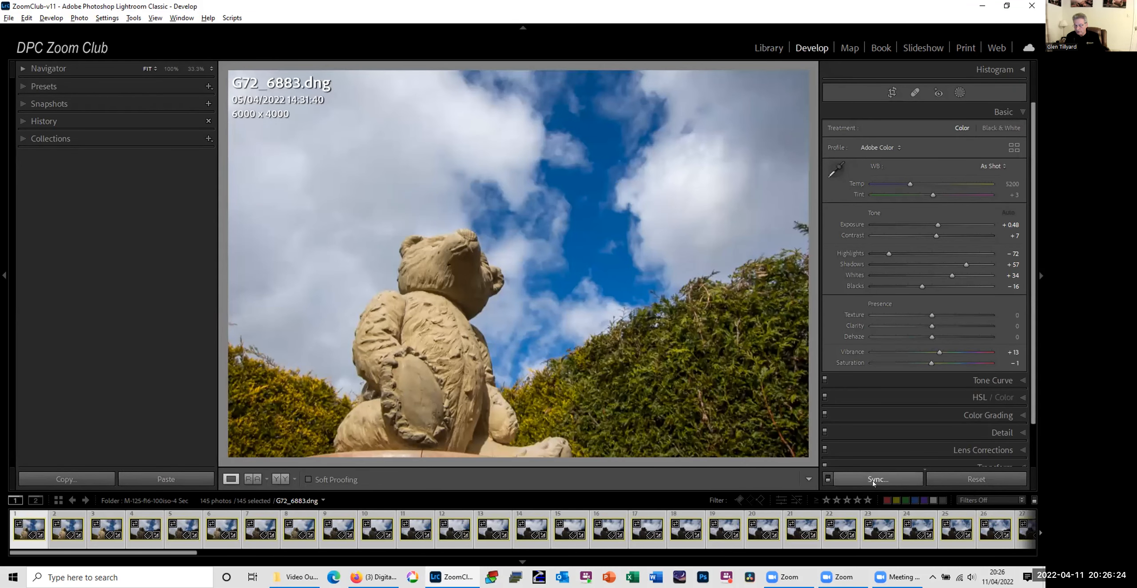
pyautogui.click(828, 478)
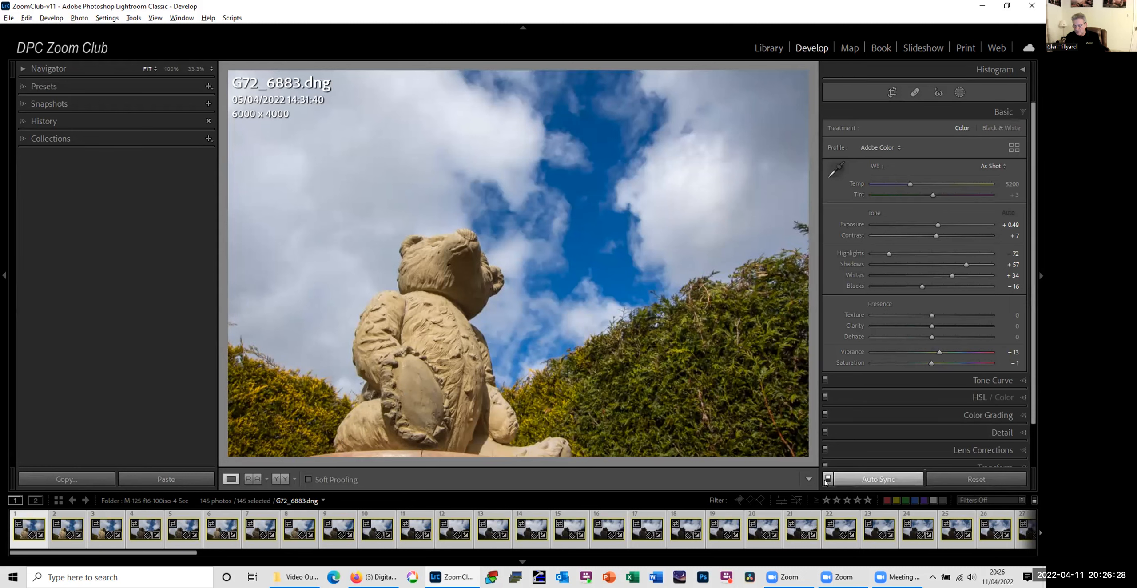
pyautogui.click(827, 479)
pyautogui.click(827, 479)
# Step: Crop all the selected timelapse photos to the 16 x 9 aspect ratio
pyautogui.press('r')
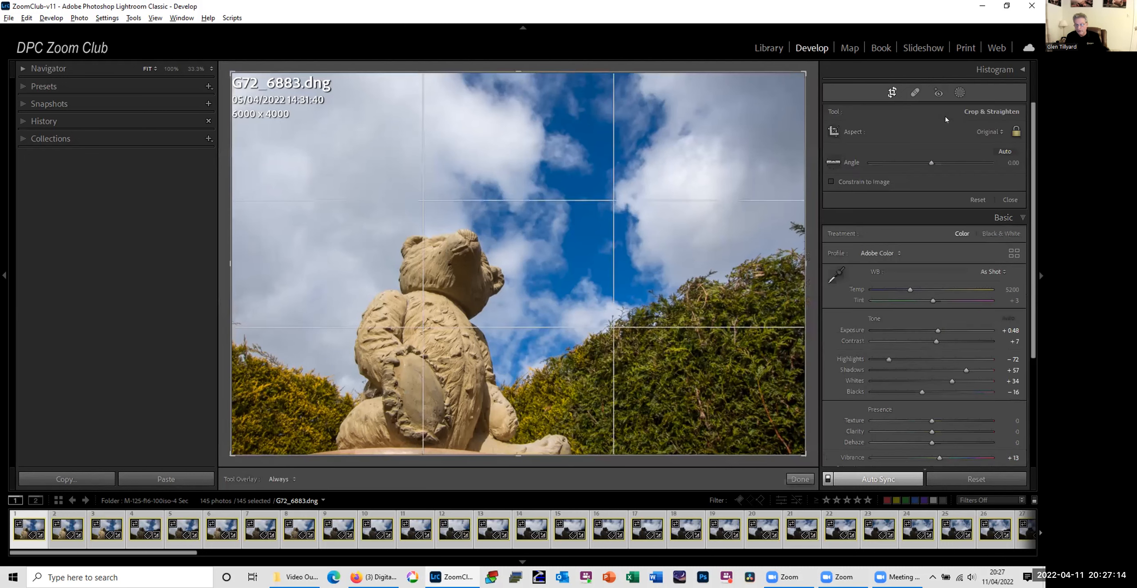
pyautogui.click(988, 132)
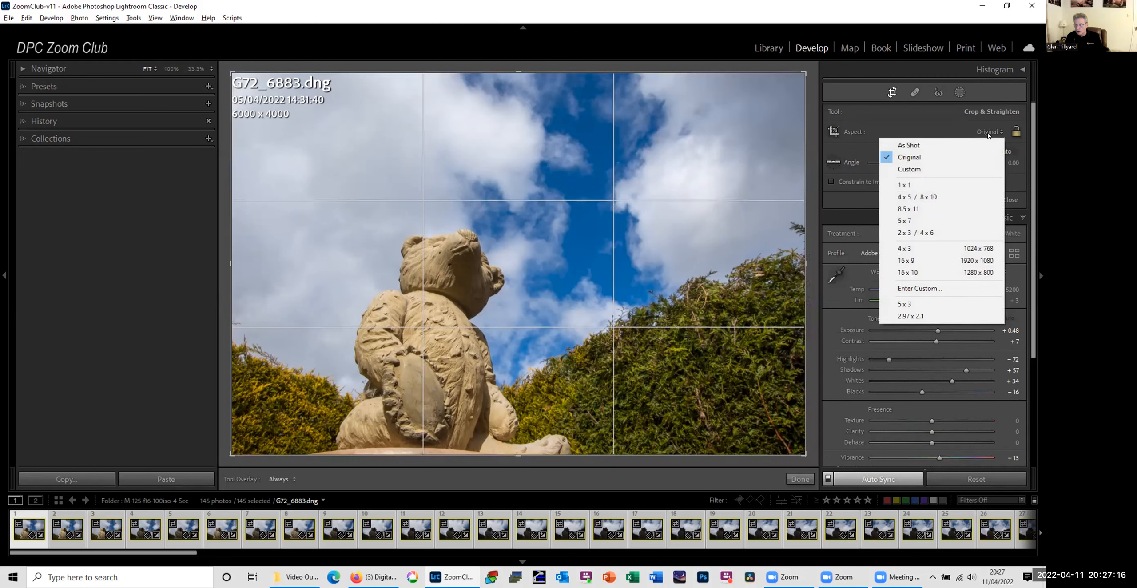
pyautogui.click(940, 263)
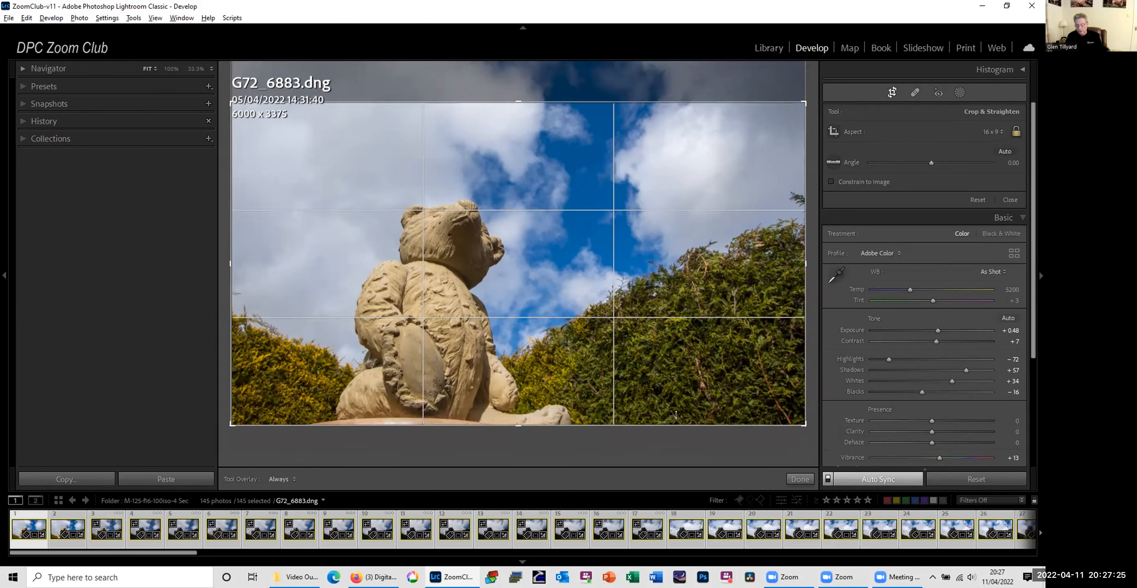
pyautogui.click(797, 478)
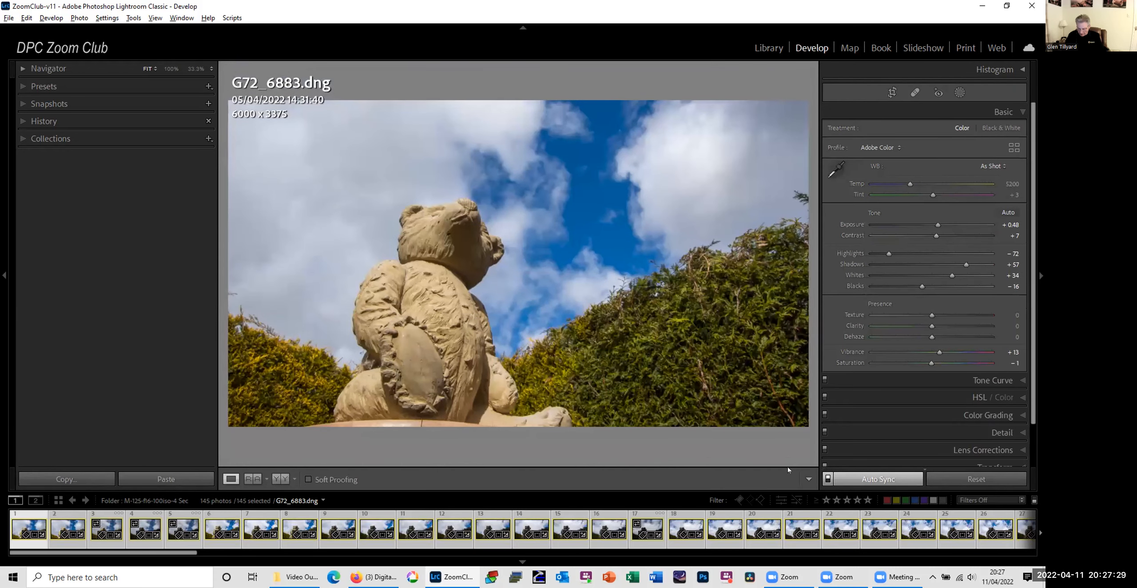
# Step: Step forward through the selected photos in Develop to check that the crop was applied to each frame
pyautogui.press('Right')
pyautogui.press('Right')
pyautogui.press('Right')
pyautogui.press('Right')
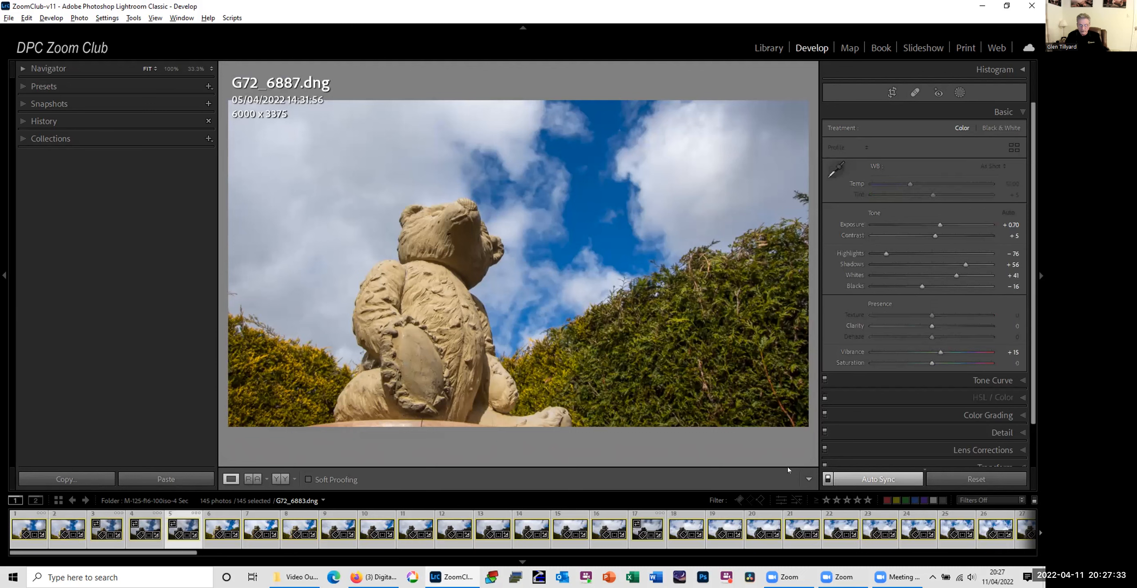
pyautogui.press('Right')
pyautogui.press('Right')
pyautogui.press('Right')
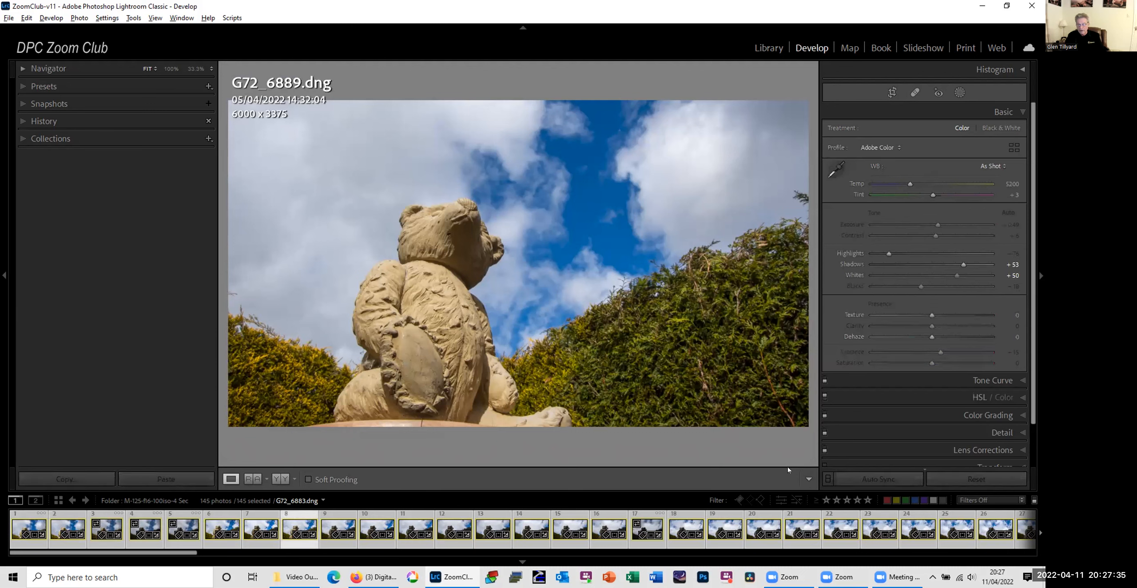
pyautogui.press('Right')
pyautogui.press('Right')
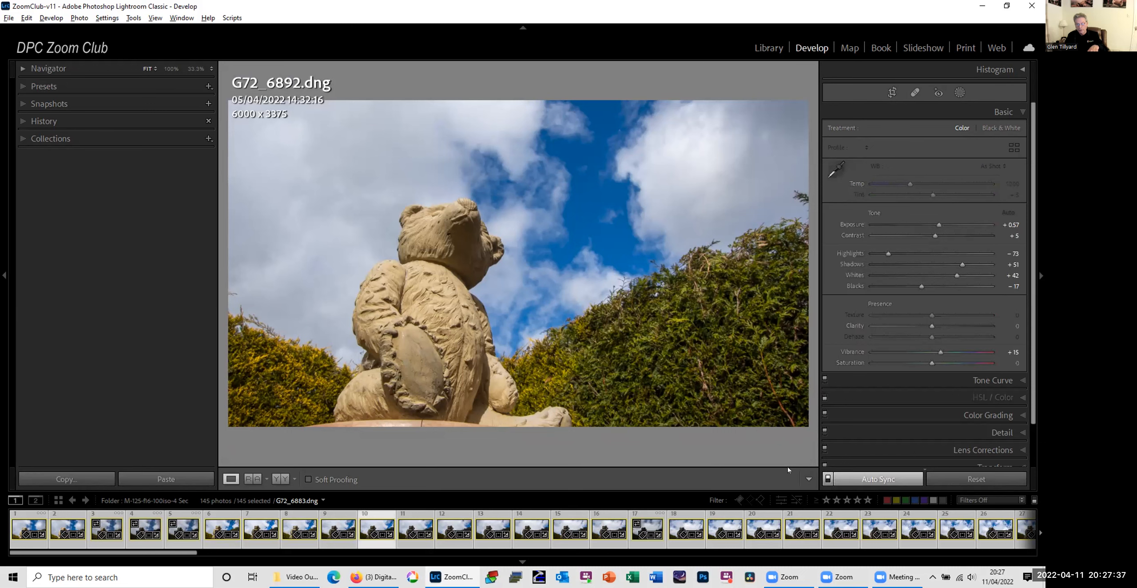
pyautogui.press('Right')
pyautogui.press('Right')
pyautogui.press('Right')
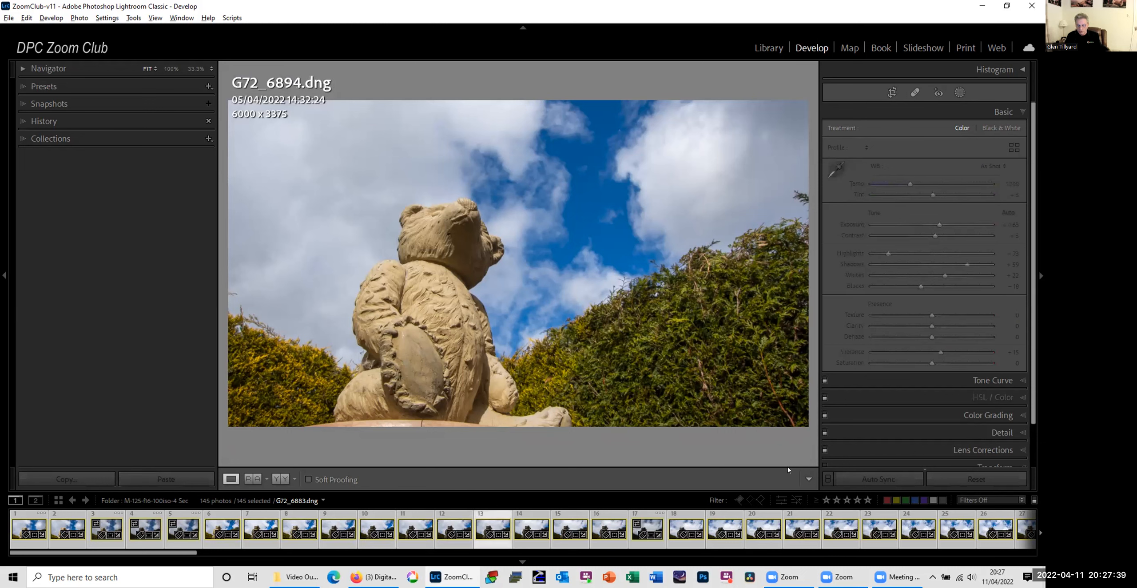
pyautogui.press('Right')
pyautogui.press('Right')
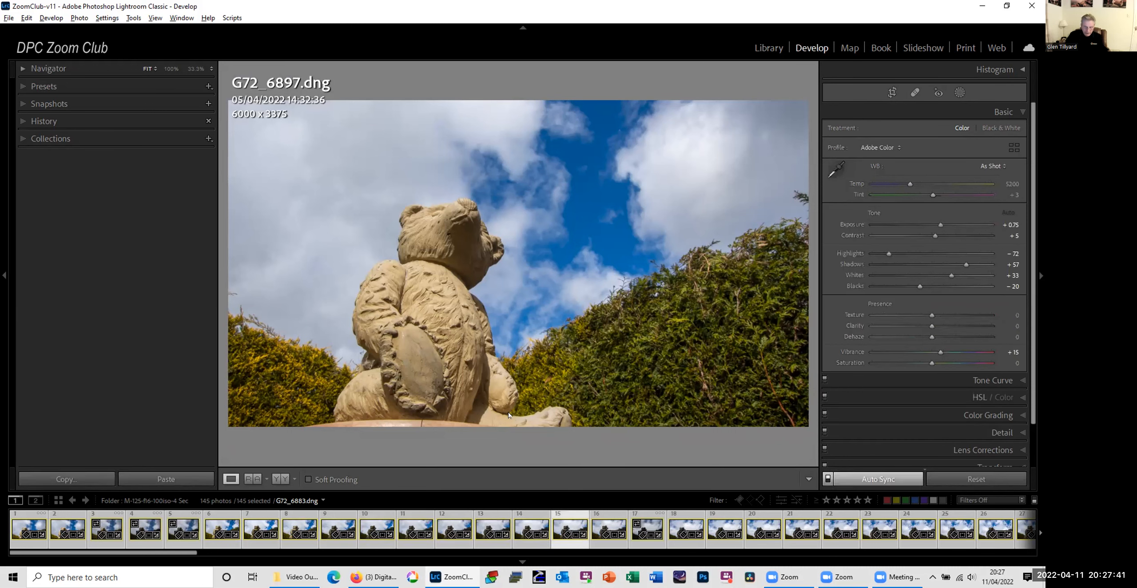
pyautogui.press('Right')
pyautogui.press('Right')
pyautogui.press('Right')
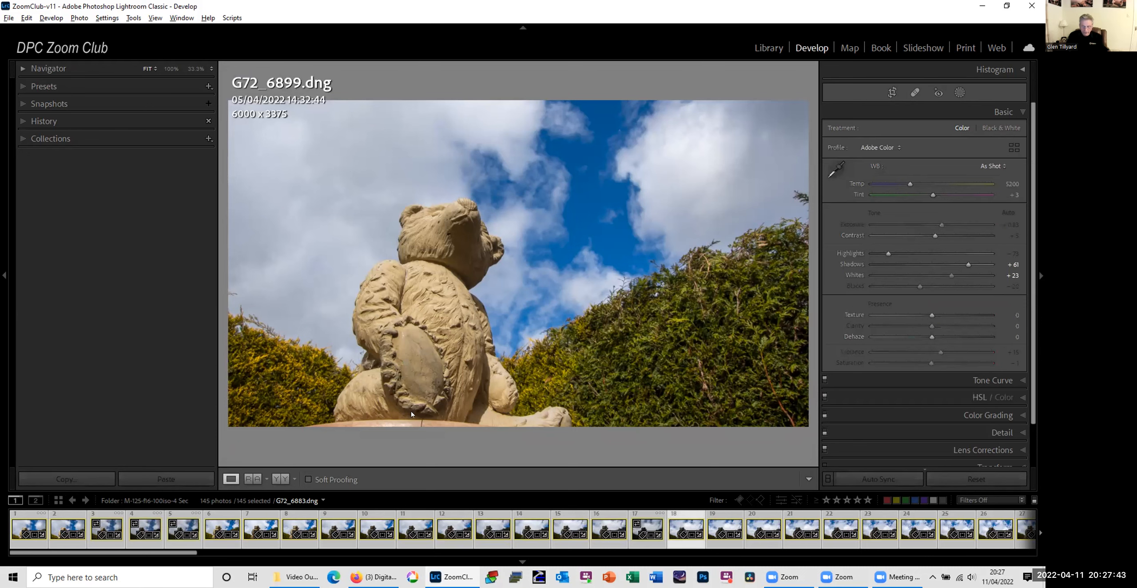
pyautogui.press('Right')
pyautogui.press('Right')
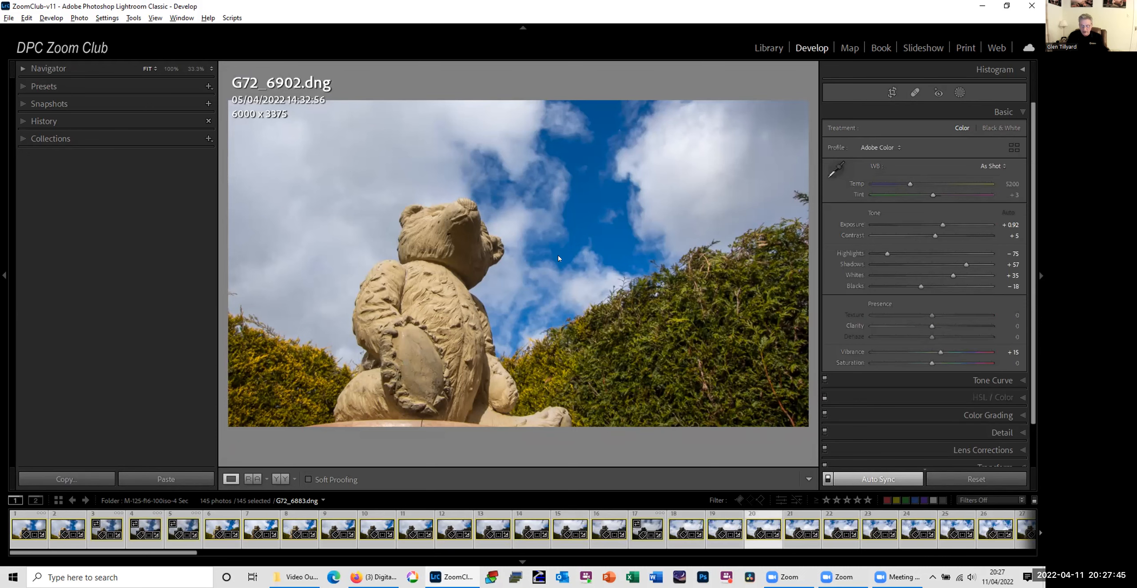
pyautogui.press('Right')
# Step: Deselect all photos, return to the Library grid and open G72_6883.dng in the enlarged single-photo view
pyautogui.hotkey('ctrl', 'd')
pyautogui.press('g')
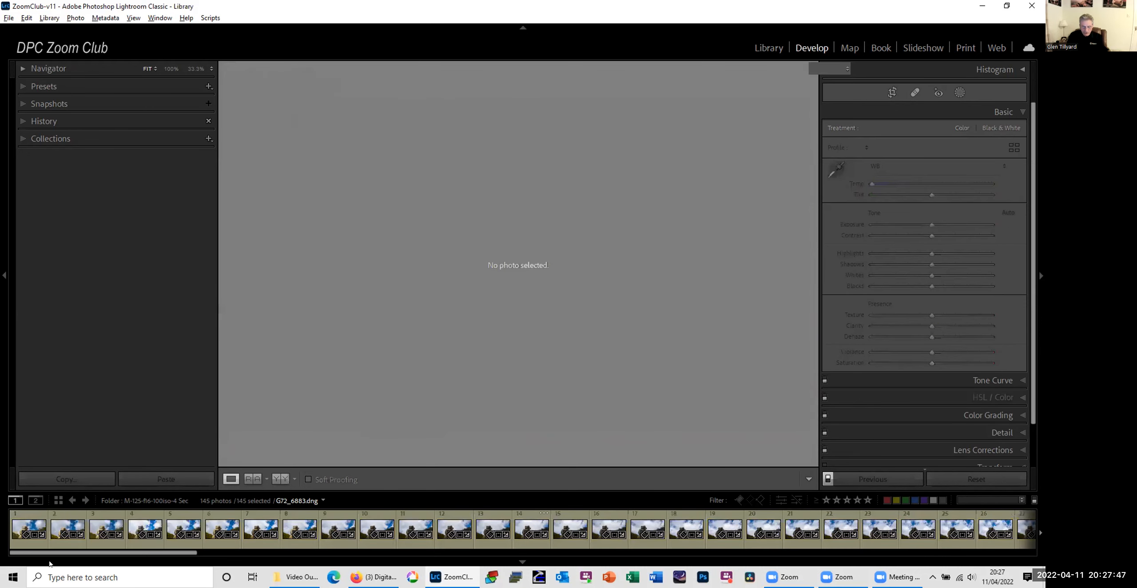
pyautogui.click(587, 334)
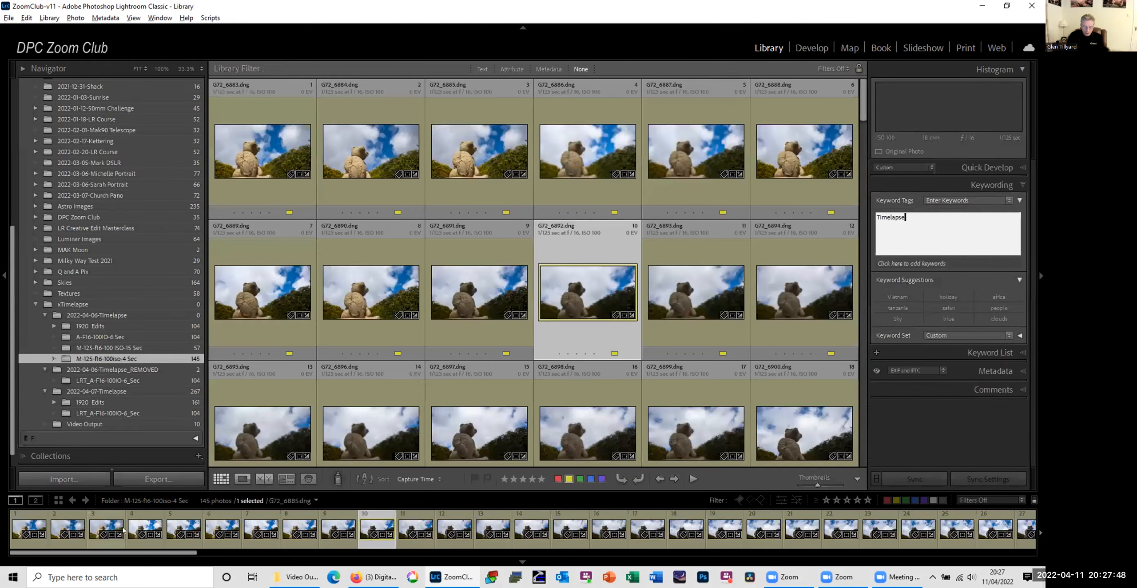
pyautogui.doubleClick(266, 142)
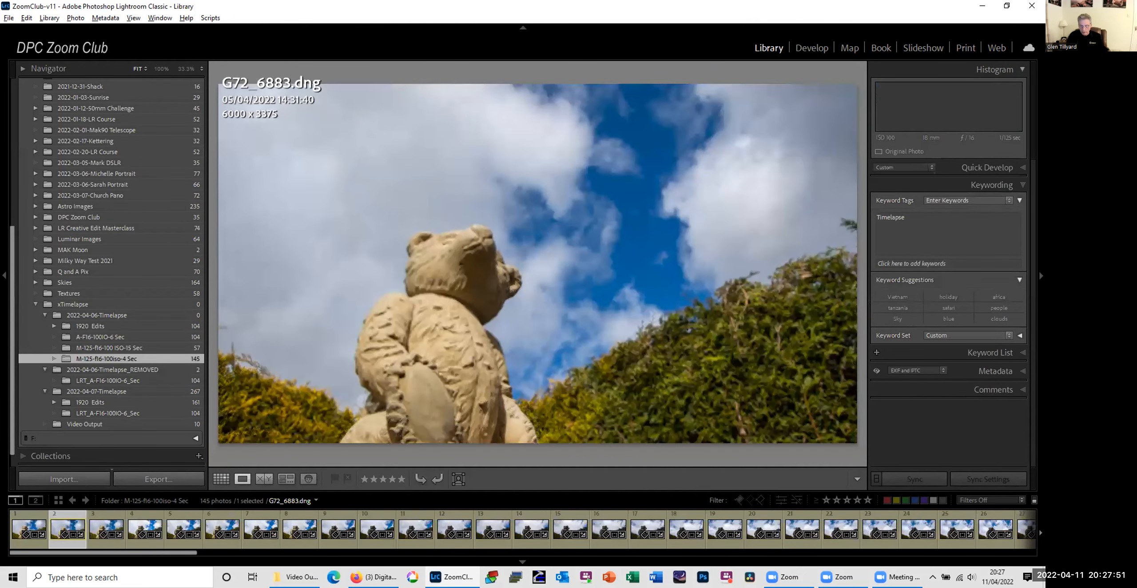
# Step: Move back and forth through the first few photos to compare their framing, ending on G72_6883.dng
pyautogui.press('Right')
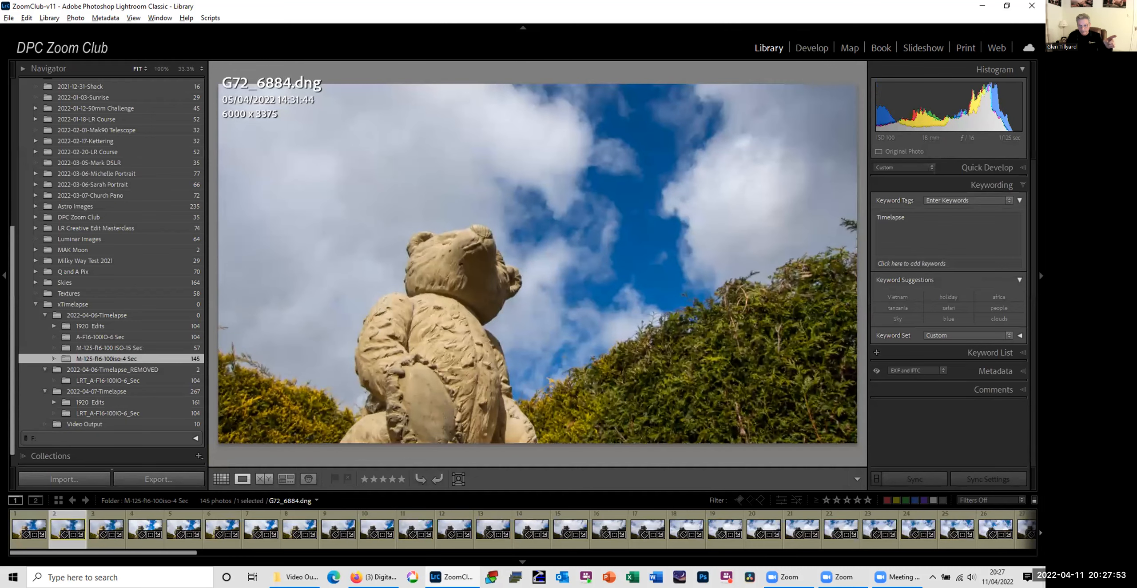
pyautogui.press('Right')
pyautogui.press('Left')
pyautogui.press('Right')
pyautogui.press('Right')
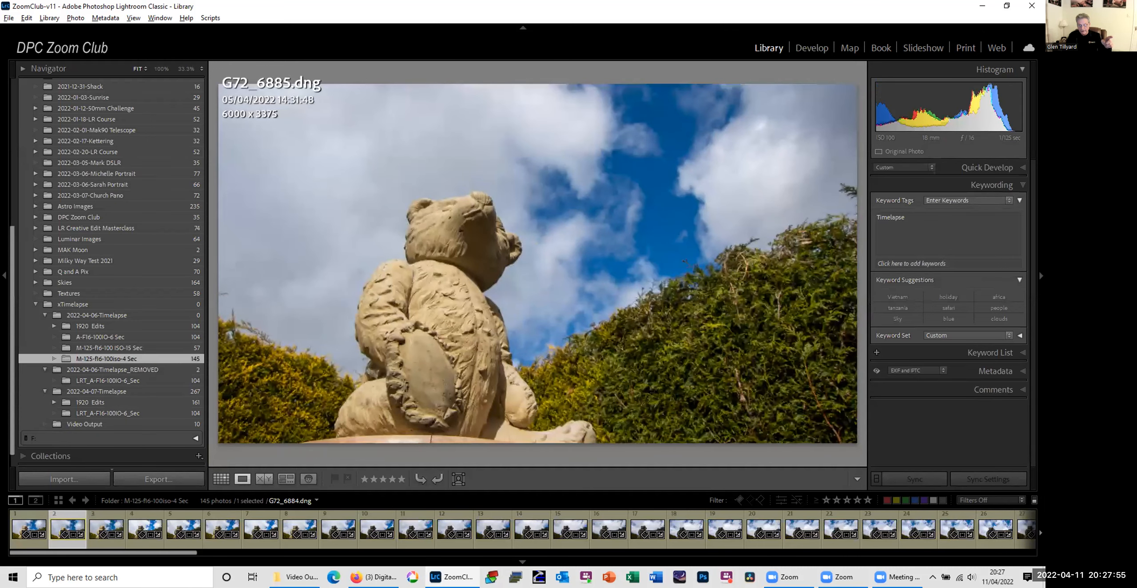
pyautogui.press('Left')
pyautogui.press('Left')
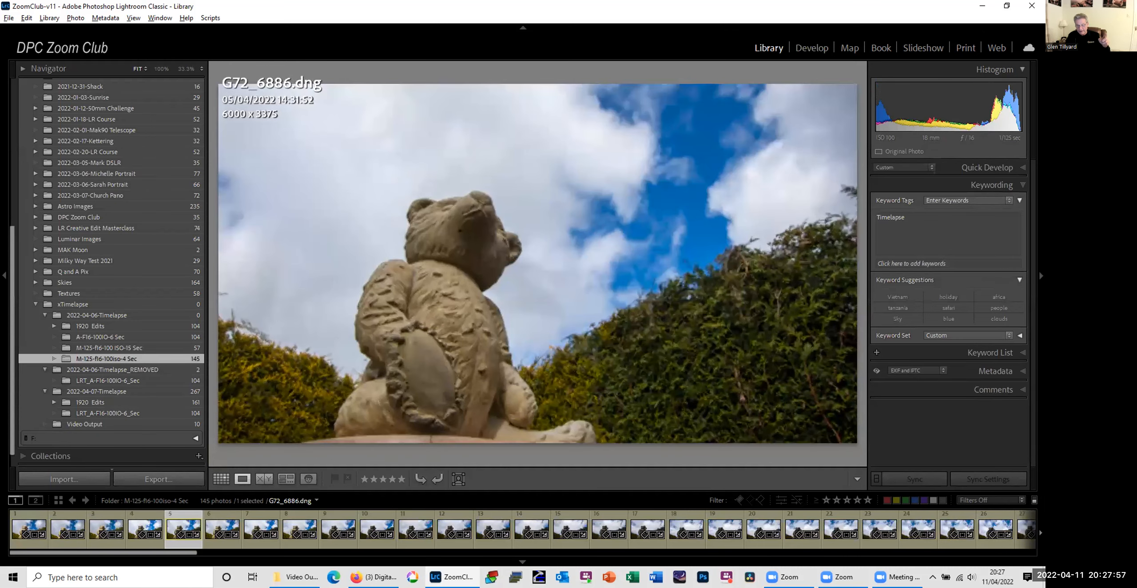
pyautogui.press('Left')
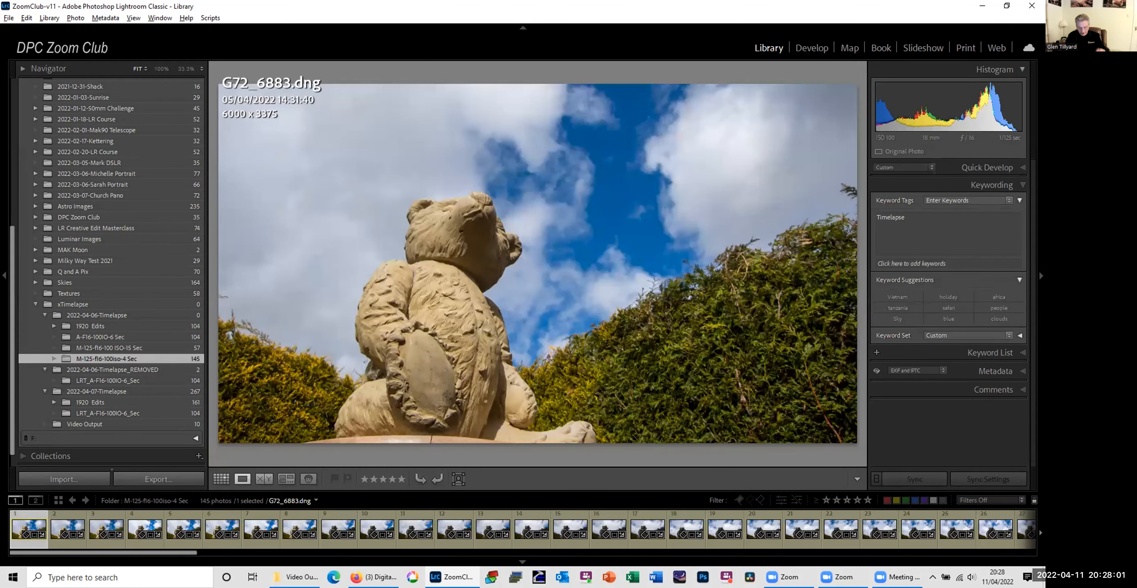
# Step: Inspect the crop of G72_6883.dng and the following frames in Develop, and view G72_6889.dng at 100%
pyautogui.press('r')
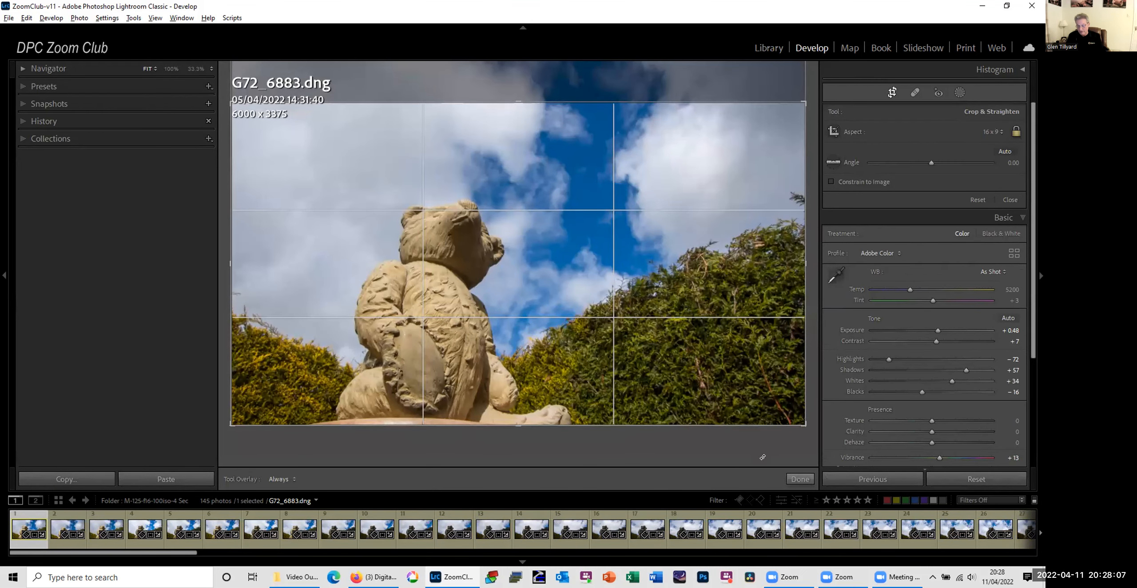
pyautogui.click(793, 481)
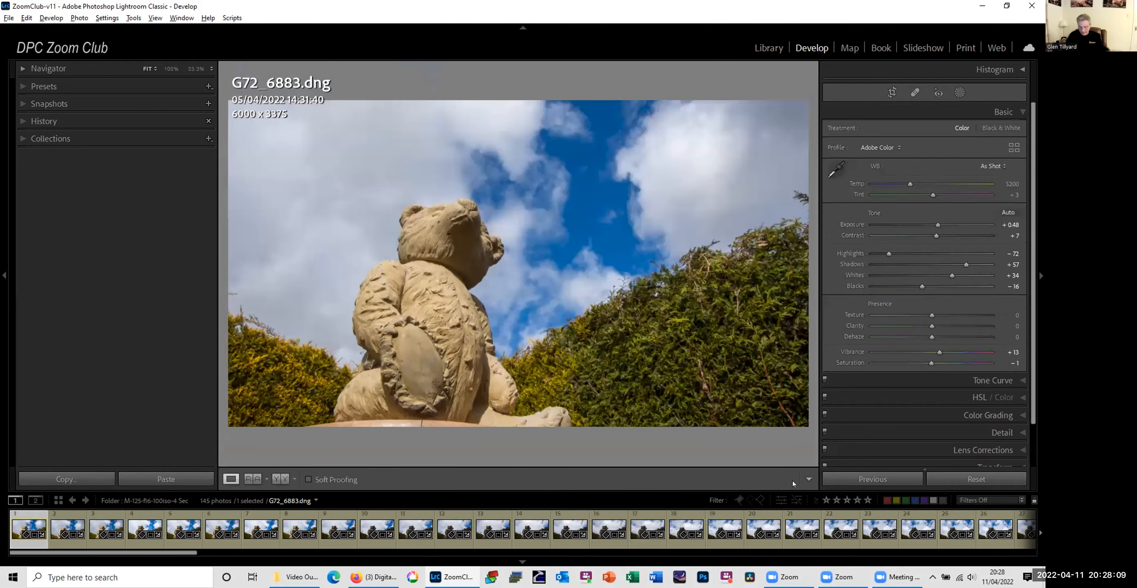
pyautogui.press('Right')
pyautogui.press('Right')
pyautogui.press('Right')
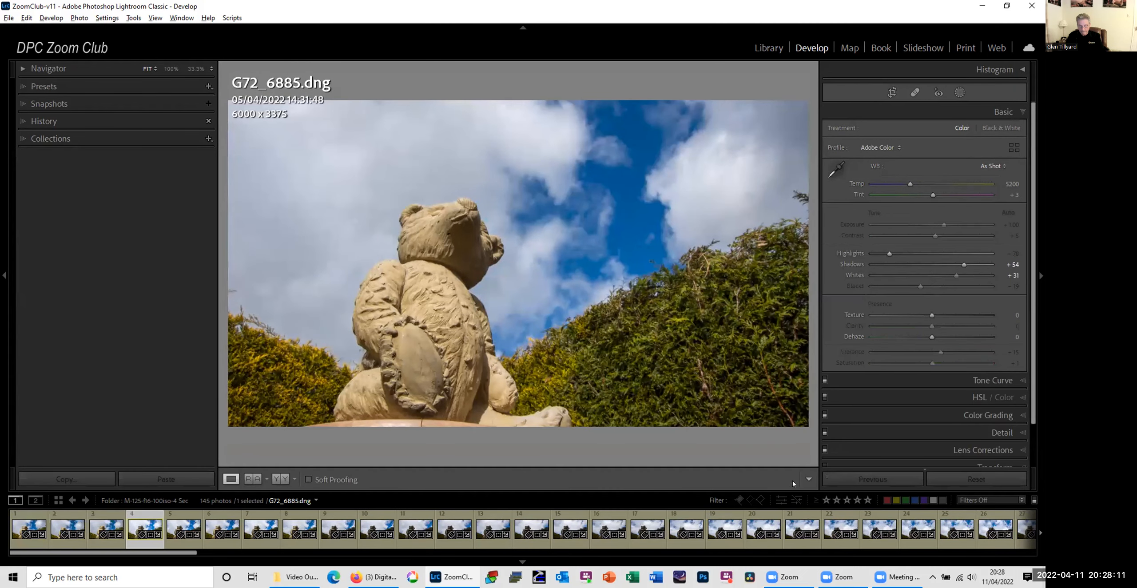
pyautogui.press('Right')
pyautogui.press('Right')
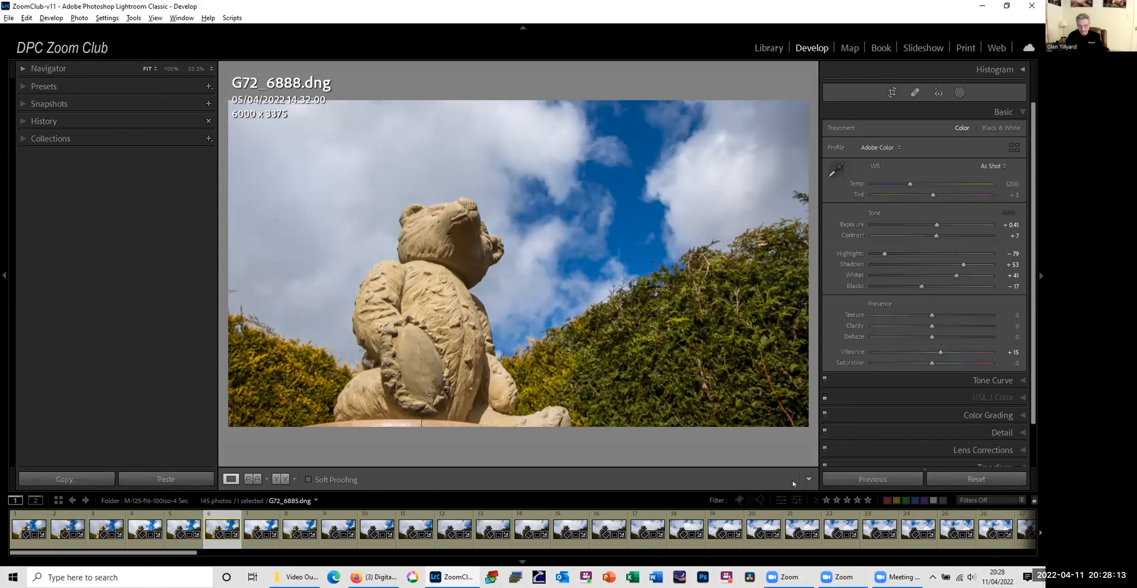
pyautogui.press('Right')
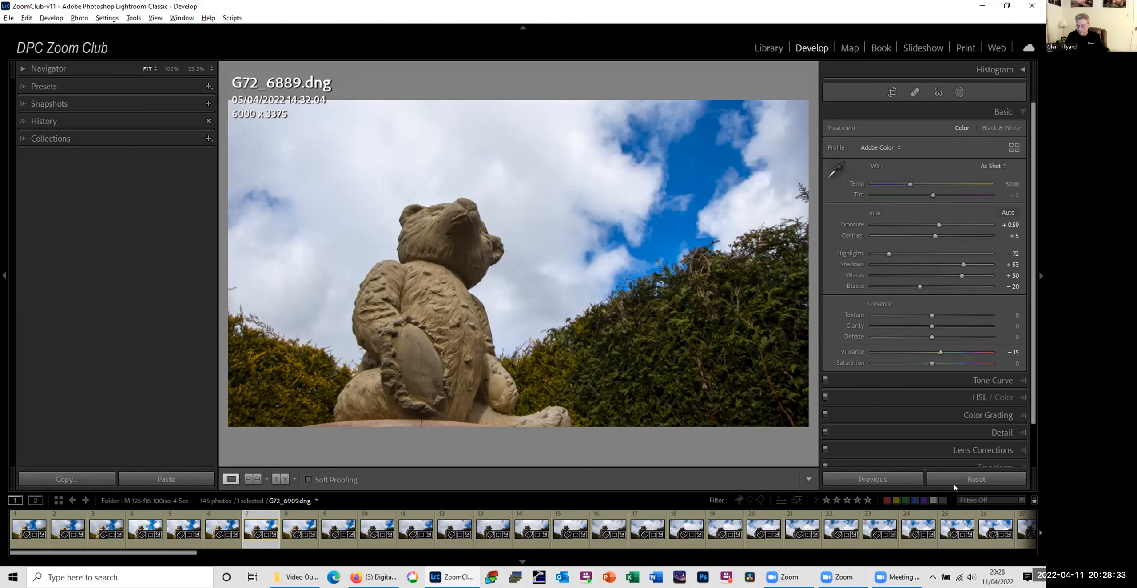
pyautogui.click(511, 271)
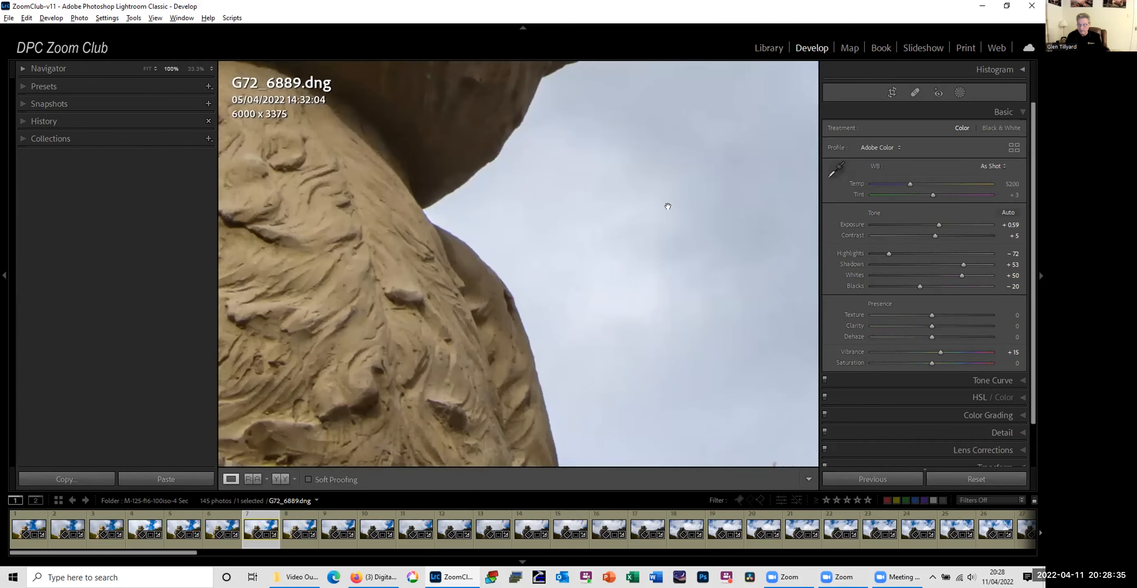
# Step: Return G72_6889.dng to the Library, open its export settings and load the 1920 HD No Logo preset
pyautogui.click(484, 248)
pyautogui.rightClick(484, 248)
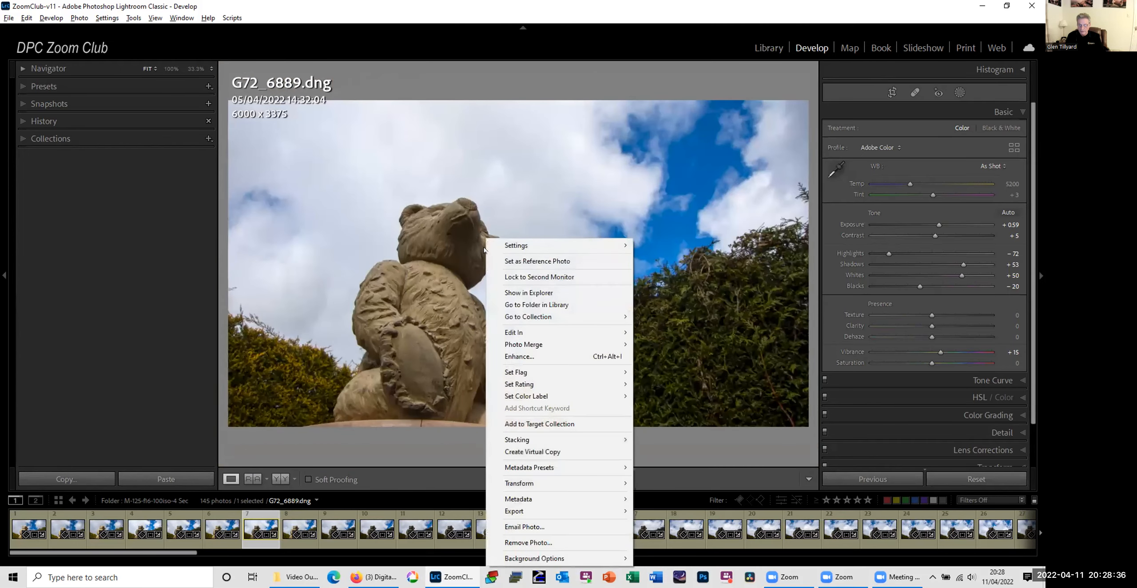
pyautogui.click(771, 44)
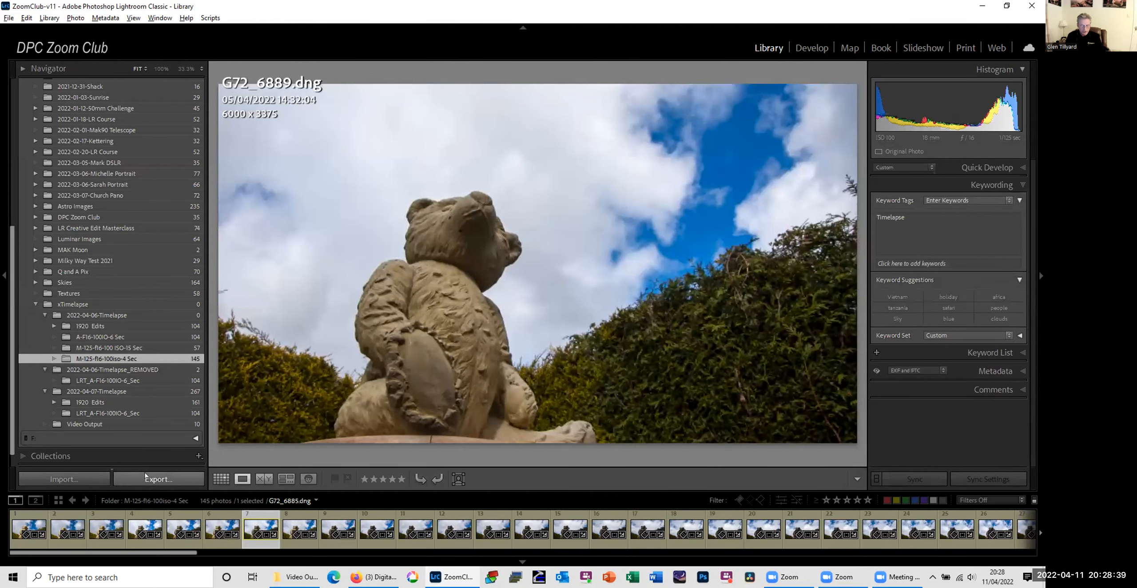
pyautogui.hotkey('ctrl', 'shift', 'e')
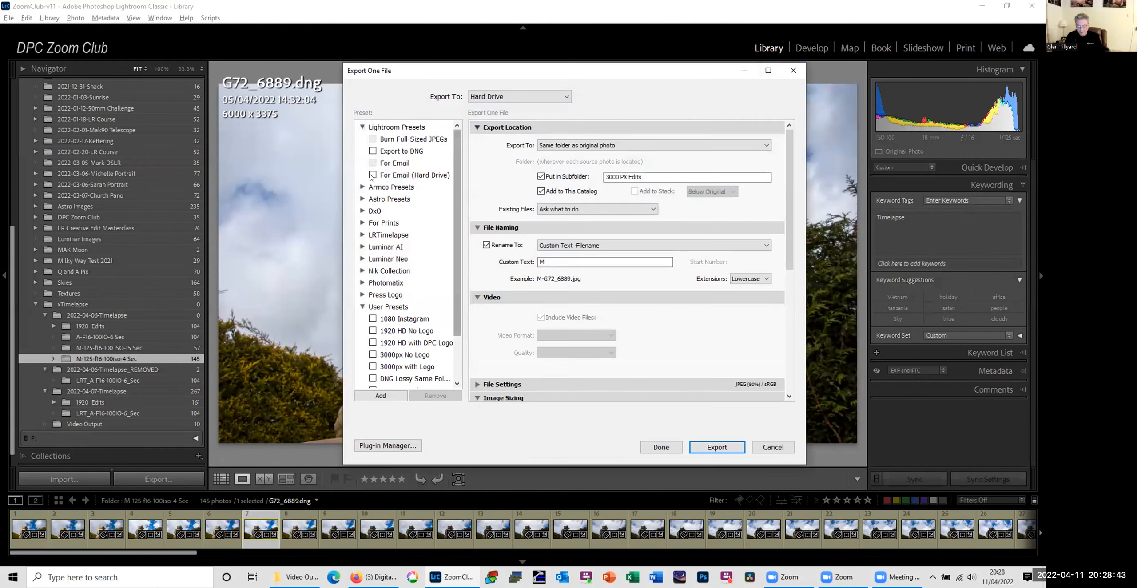
pyautogui.click(414, 335)
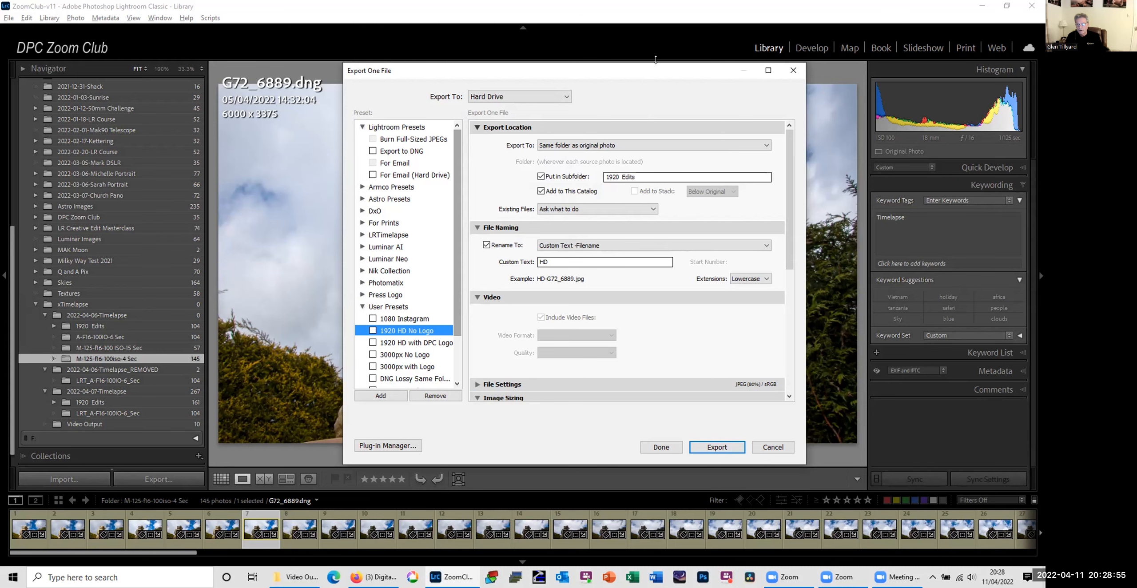
pyautogui.moveTo(656, 74); pyautogui.dragTo(637, 41)
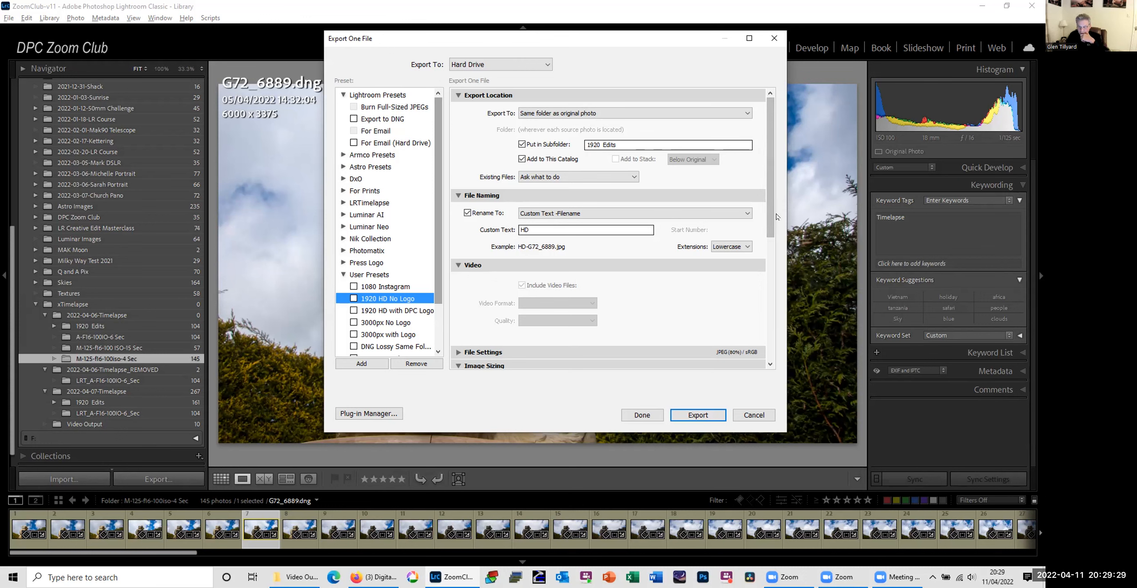
# Step: Set the export height to 1080 pixels, review the remaining export settings and cancel the export
pyautogui.moveTo(772, 225); pyautogui.dragTo(771, 324)
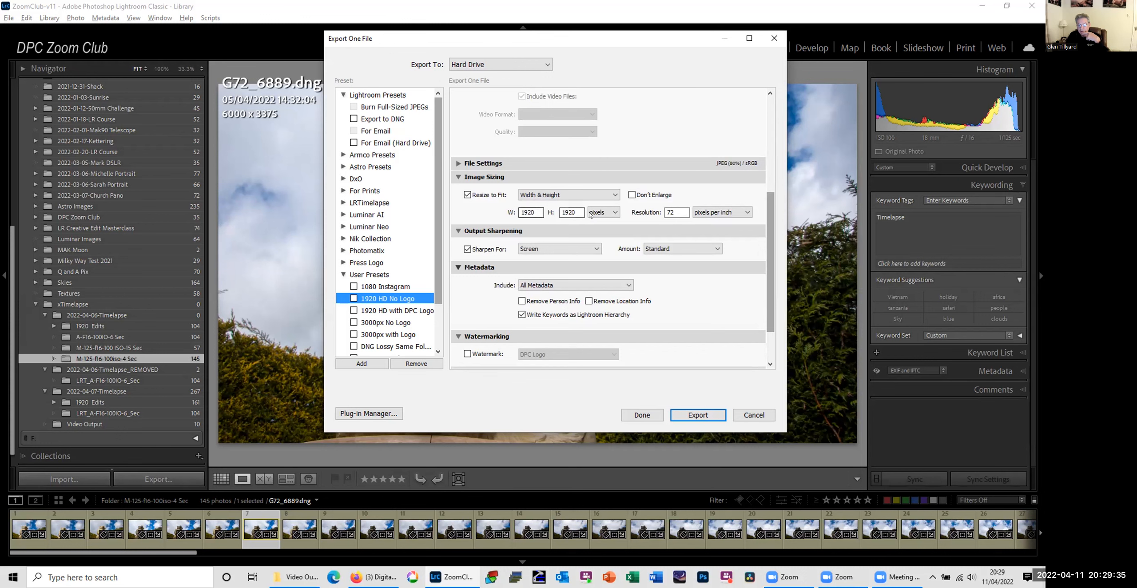
pyautogui.doubleClick(581, 209)
pyautogui.write('1')
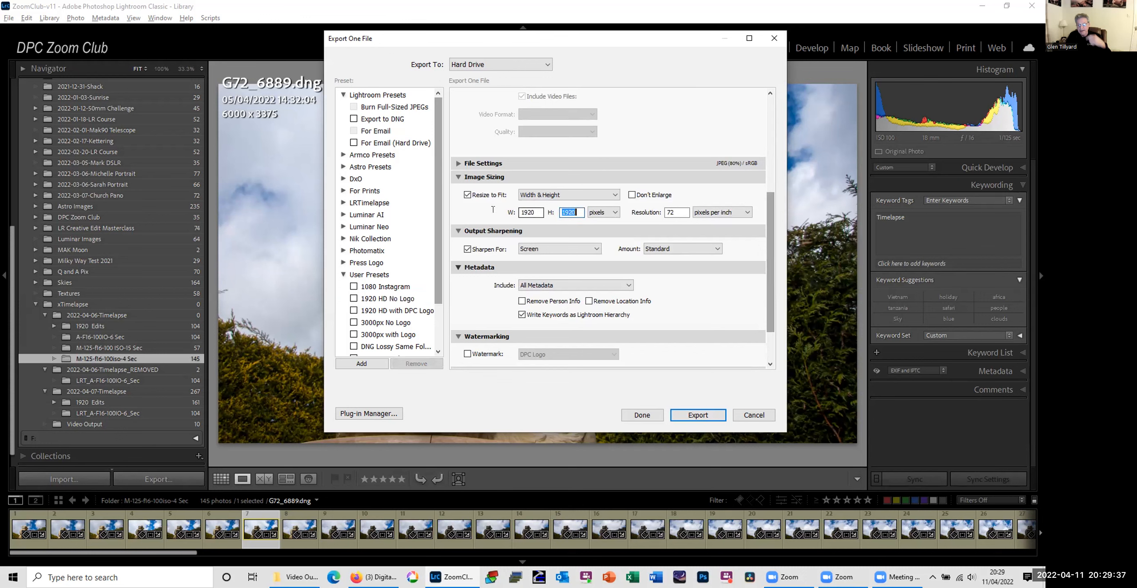
pyautogui.write('080')
pyautogui.press('Tab')
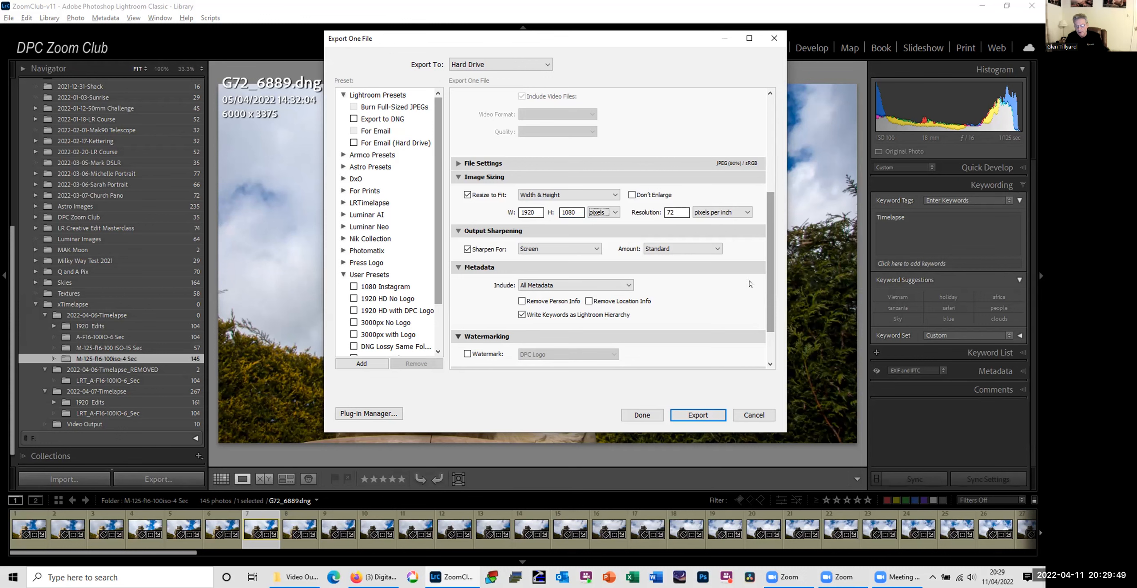
pyautogui.moveTo(767, 265); pyautogui.dragTo(771, 309)
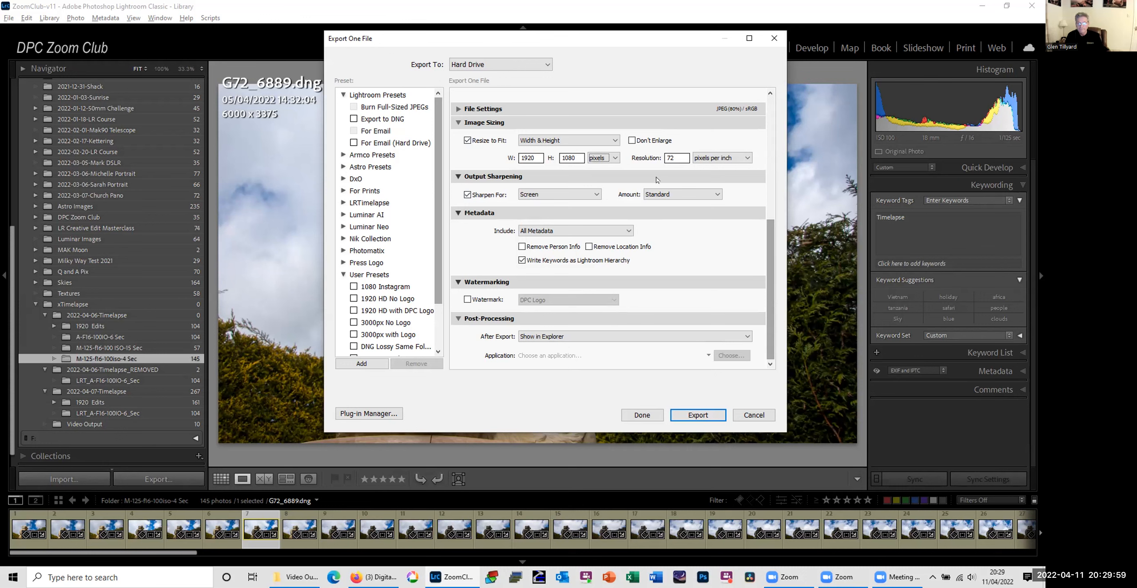
pyautogui.click(754, 415)
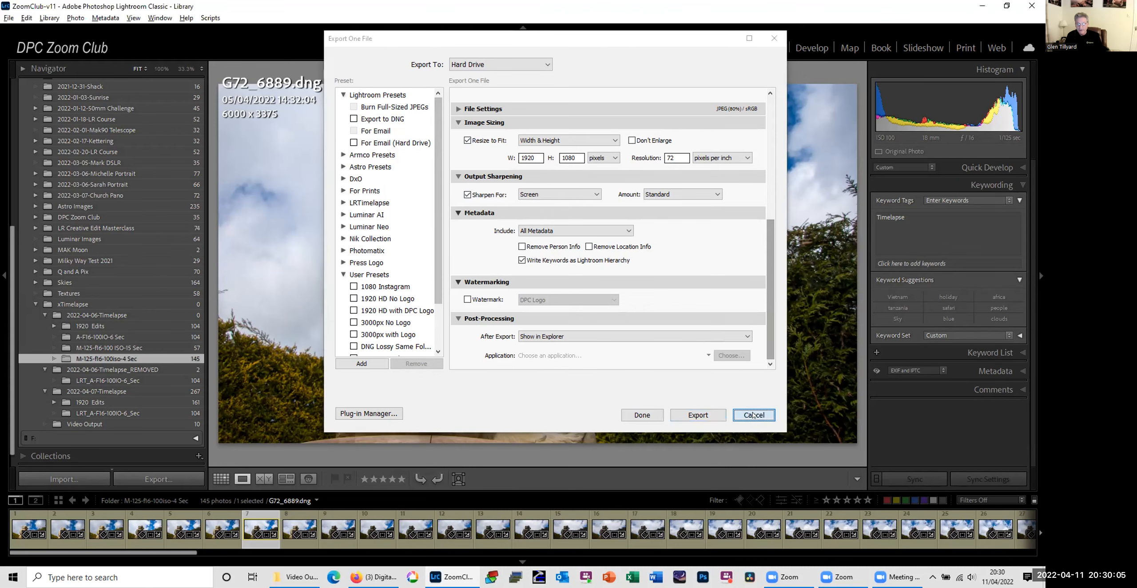
# Step: Show the 1920 Edits folder of 2022-04-06-Timelapse as a thumbnail grid and look through its frames
pyautogui.click(111, 326)
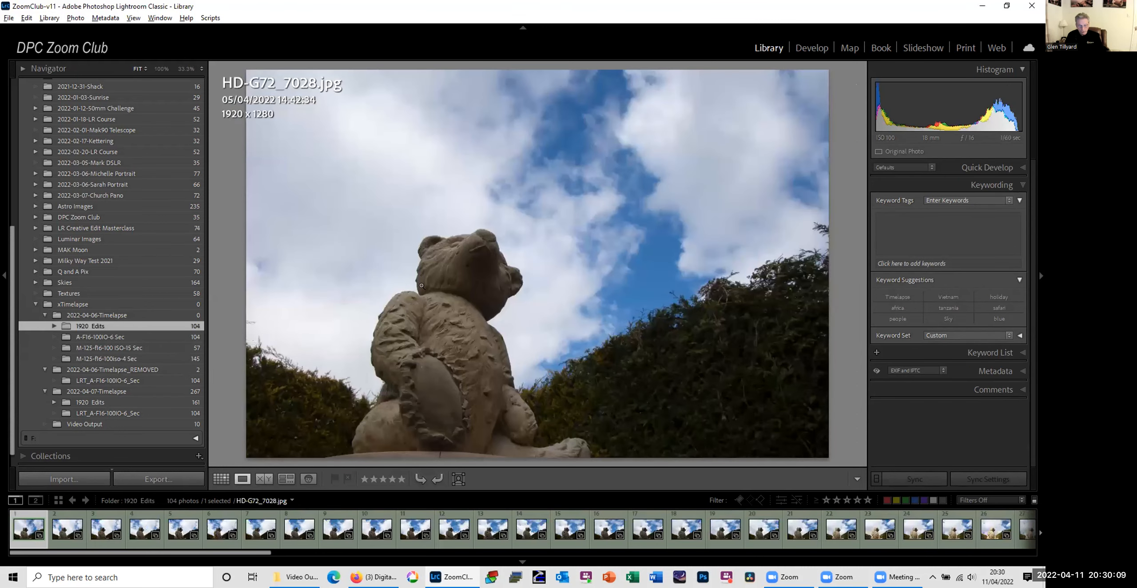
pyautogui.click(106, 338)
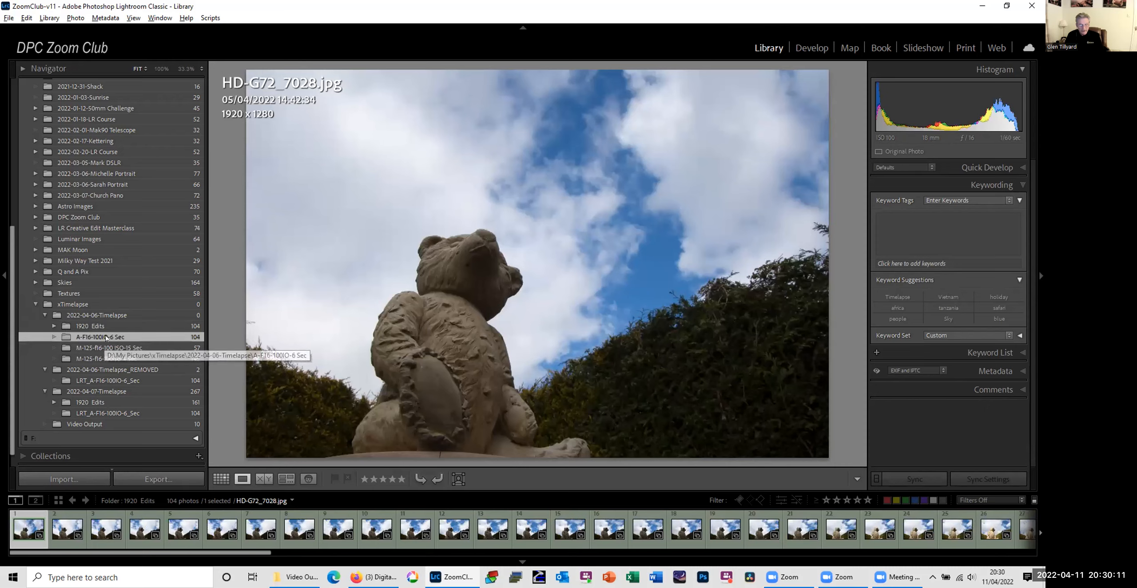
pyautogui.click(106, 326)
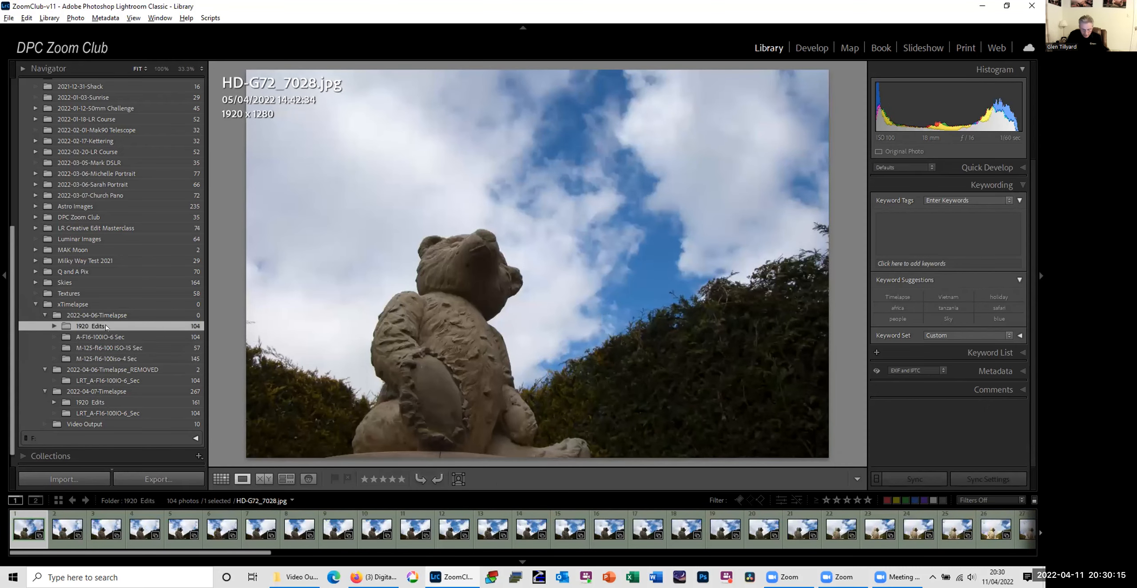
pyautogui.press('g')
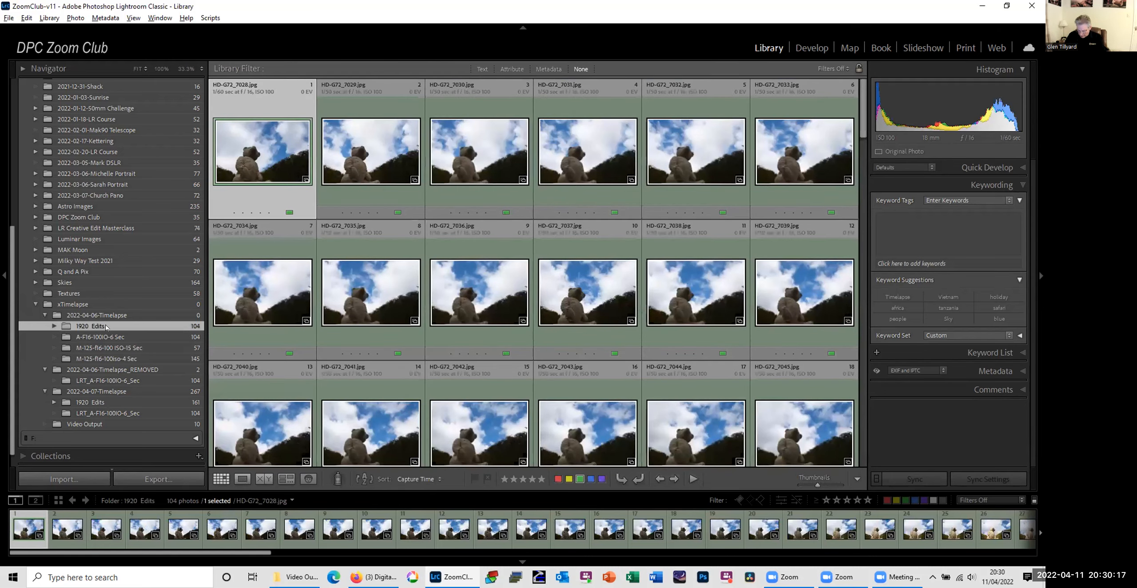
pyautogui.scroll(-15, 675, 345)
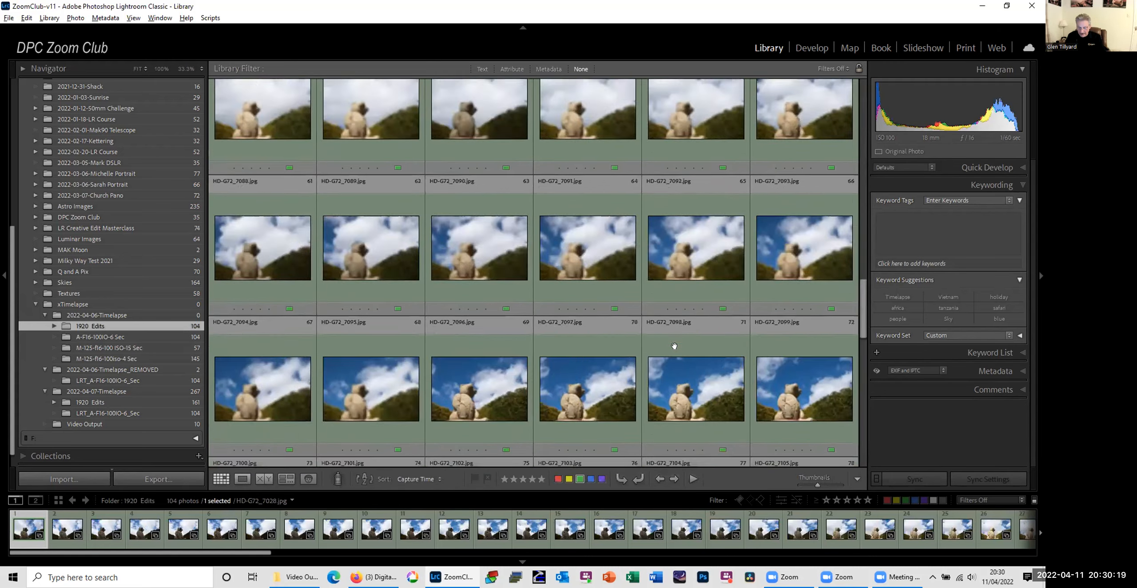
pyautogui.scroll(15, 675, 346)
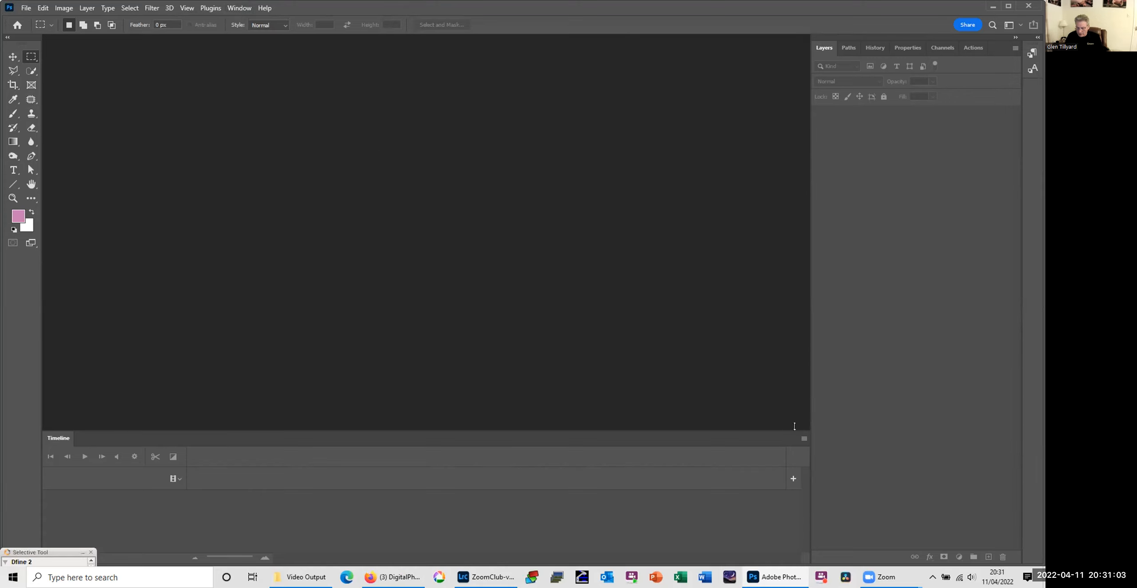
# Step: In Photoshop, close the Timeline panel and display it again
pyautogui.click(804, 438)
pyautogui.click(864, 428)
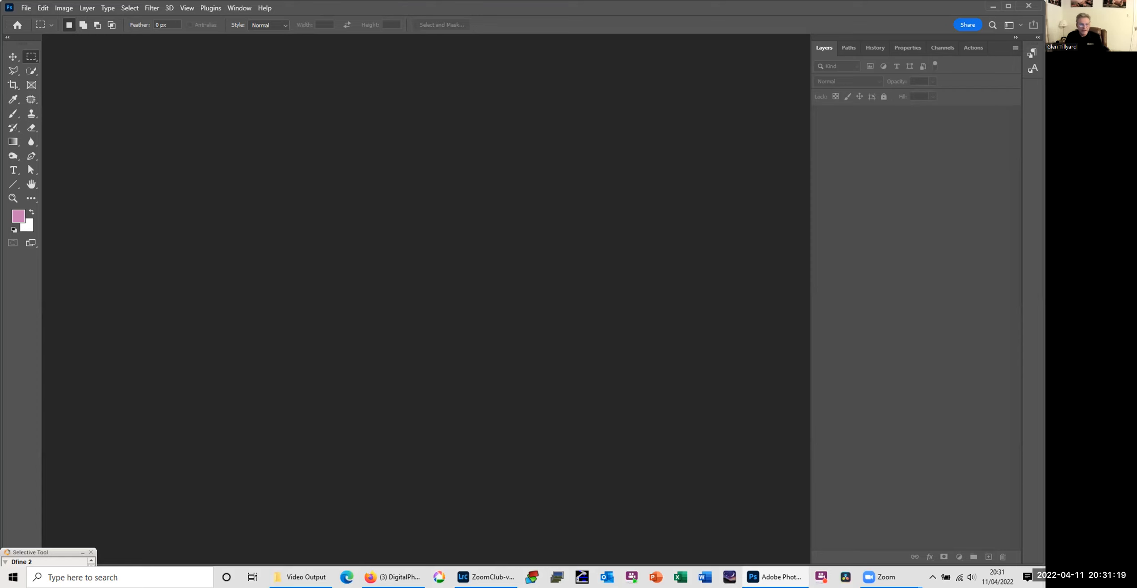
pyautogui.click(238, 8)
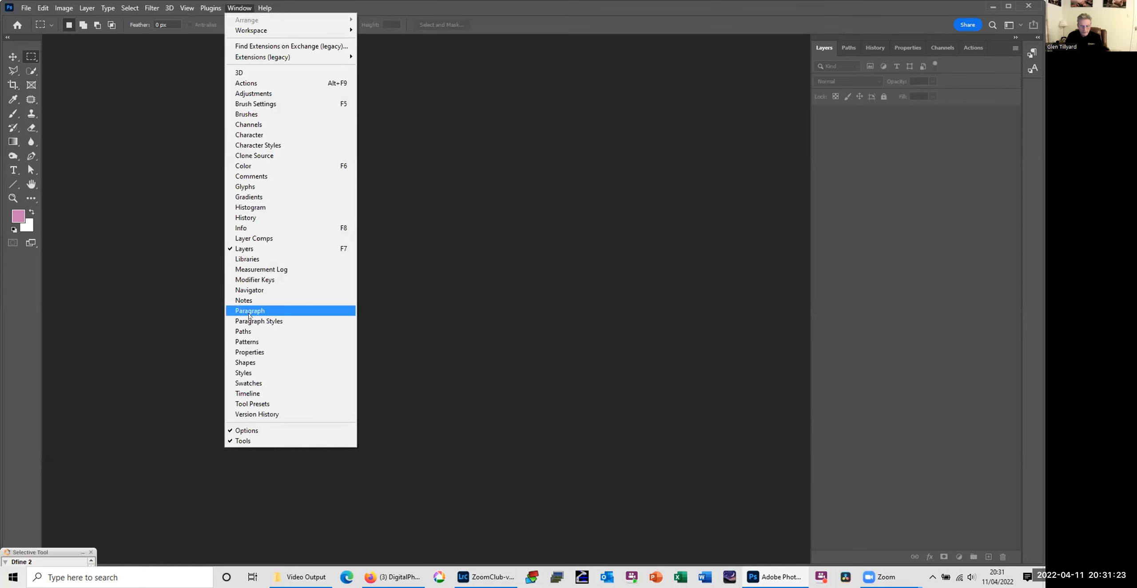
pyautogui.click(267, 394)
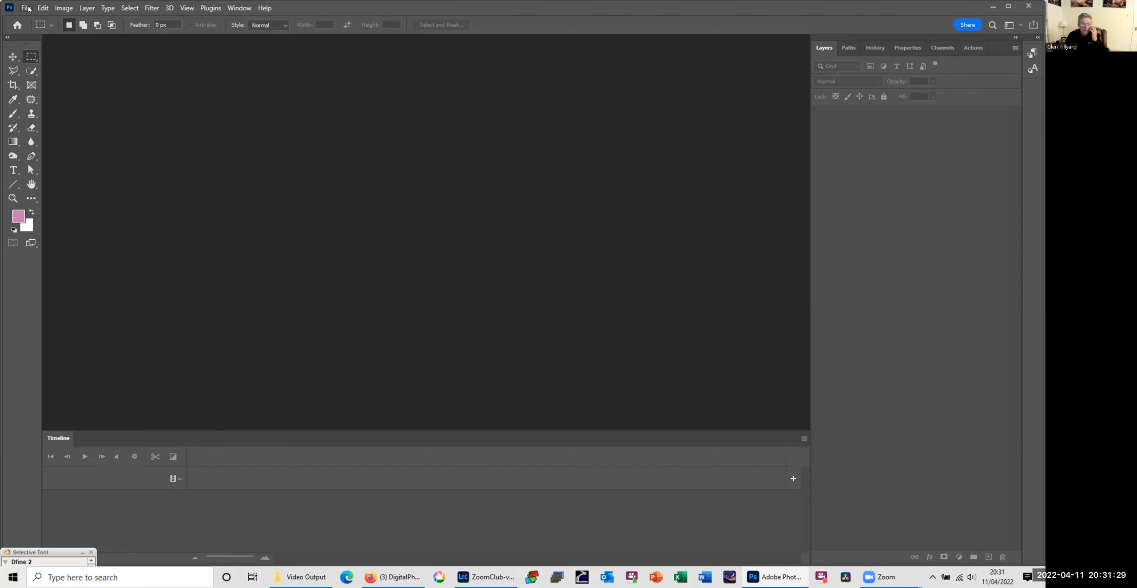
# Step: Switch to Lightroom, show HD-G72_7028.jpg in Explorer and copy the path of its 1920 Edits folder
pyautogui.click(300, 577)
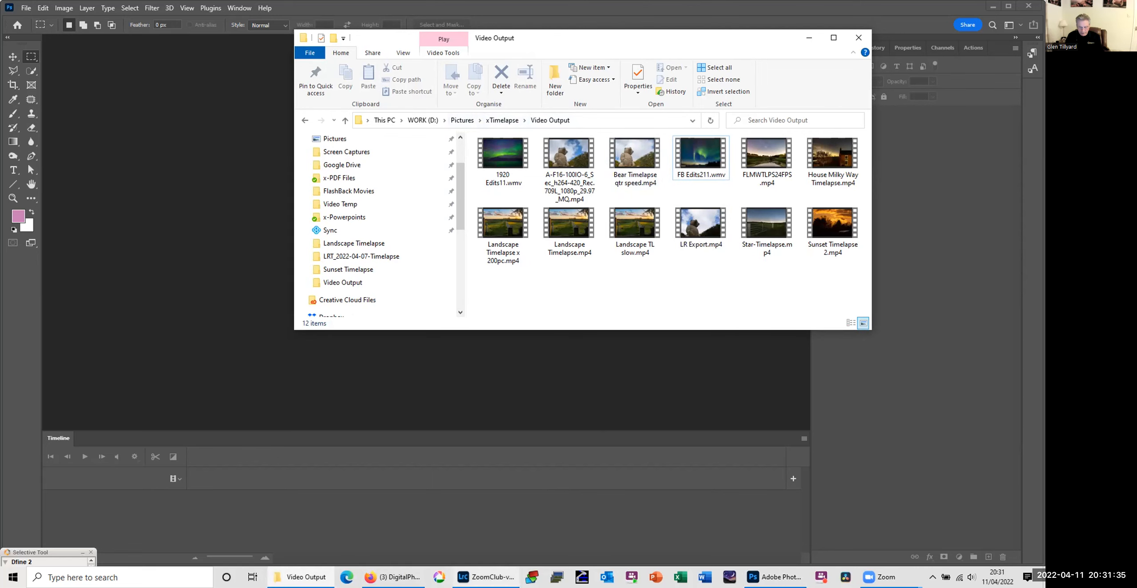
pyautogui.click(487, 577)
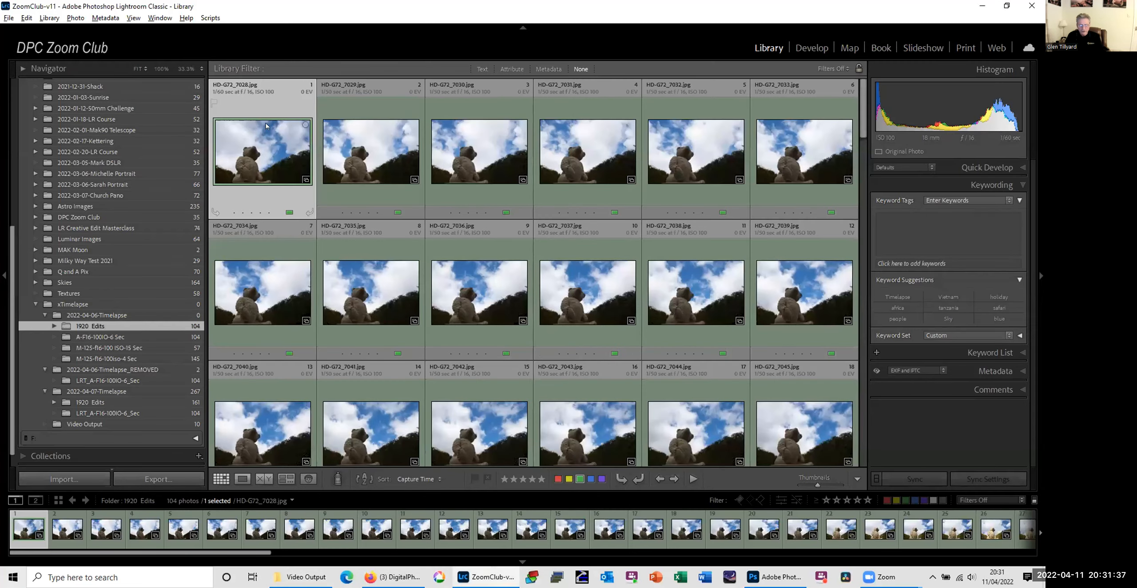
pyautogui.rightClick(267, 146)
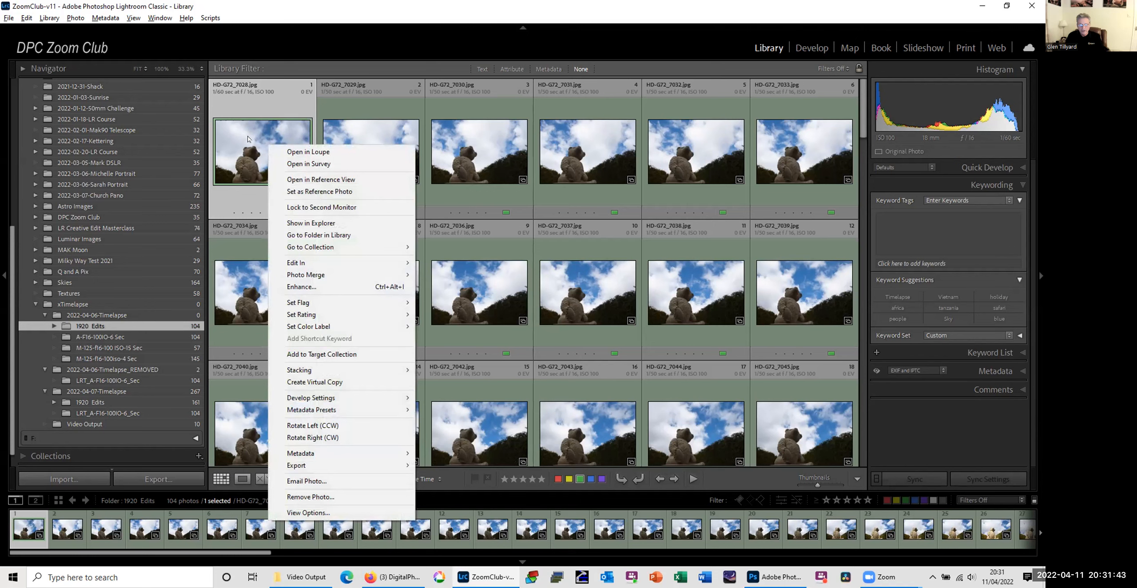
pyautogui.click(313, 222)
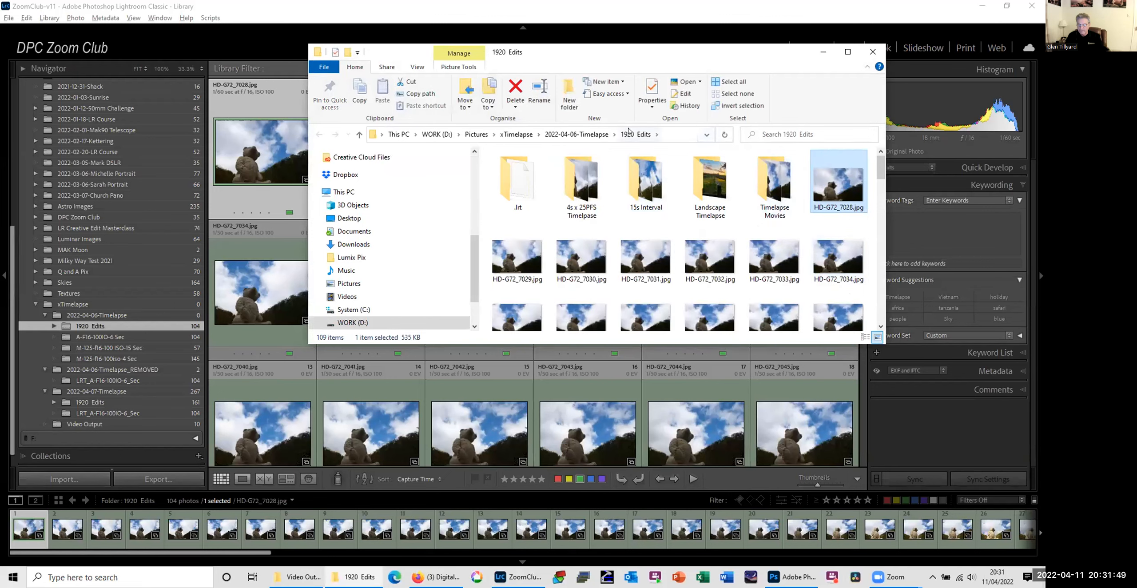
pyautogui.click(673, 134)
pyautogui.hotkey('ctrl', 'c')
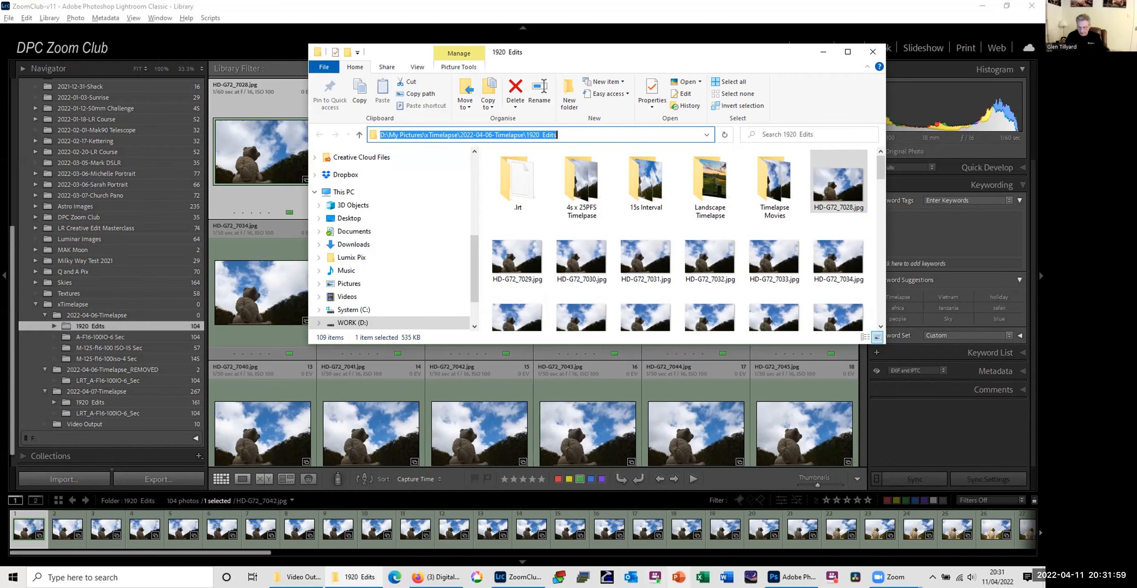
# Step: Switch to Photoshop and browse for a file to open in D:\My Pictures\xTimelapse\2022-04-06-Timelapse\1920 Edits, using the copied path
pyautogui.click(793, 577)
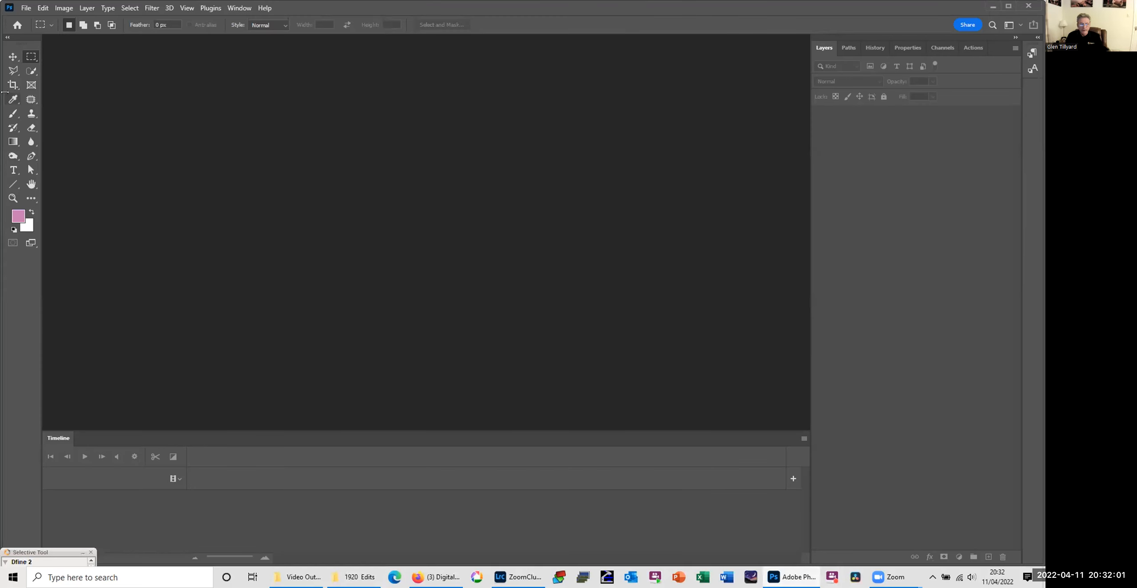
pyautogui.click(22, 7)
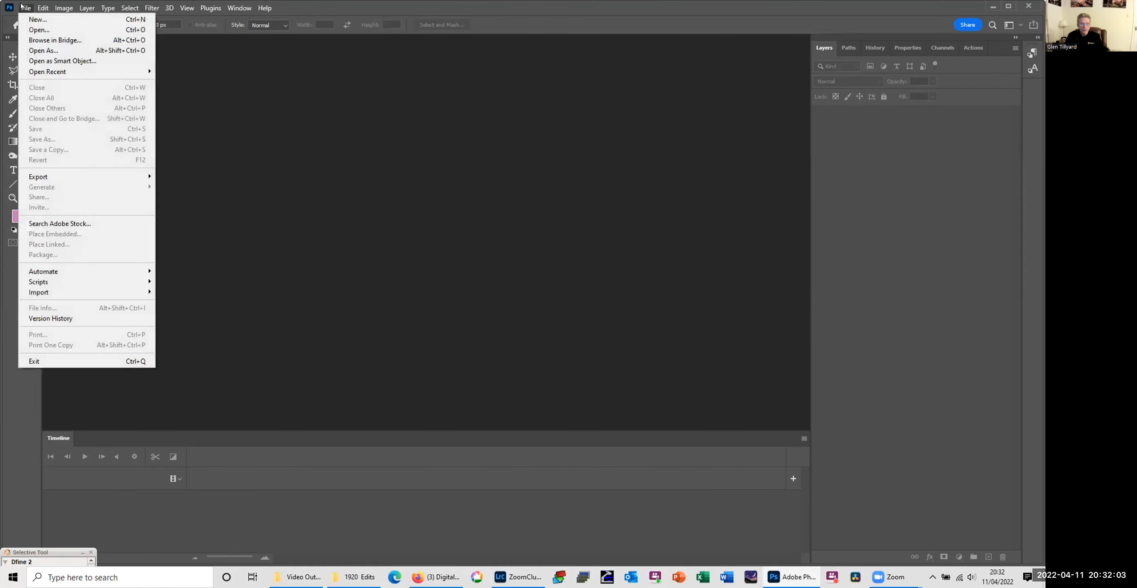
pyautogui.click(30, 30)
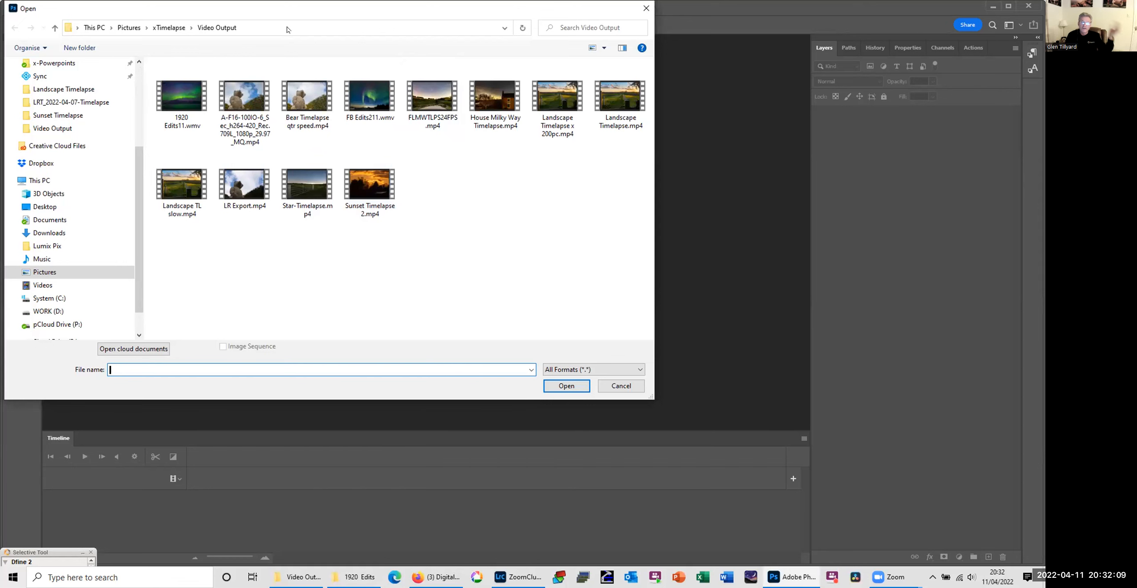
pyautogui.click(286, 27)
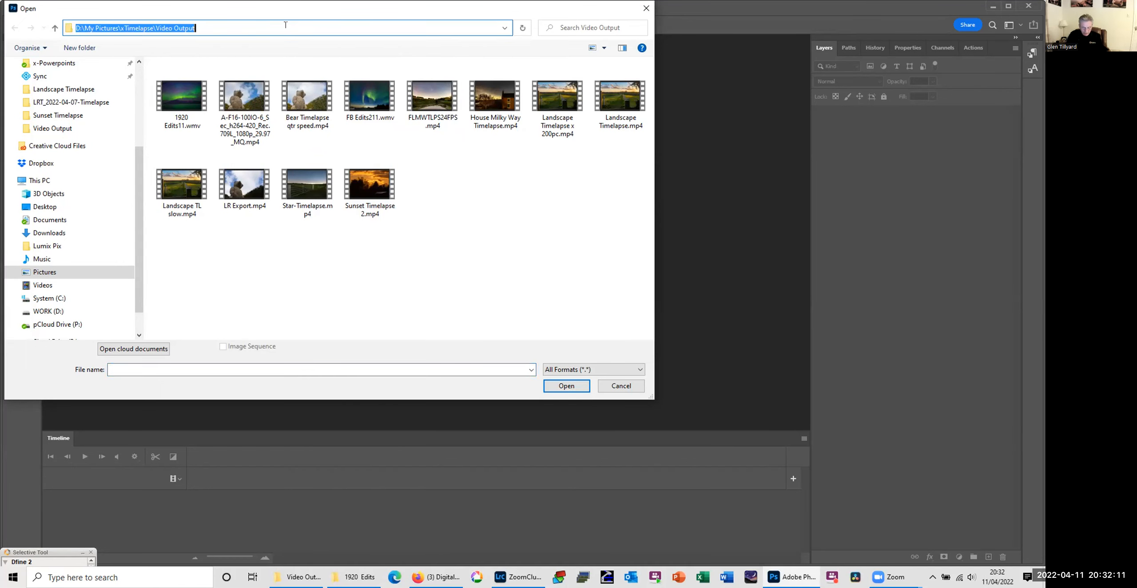
pyautogui.hotkey('ctrl', 'v')
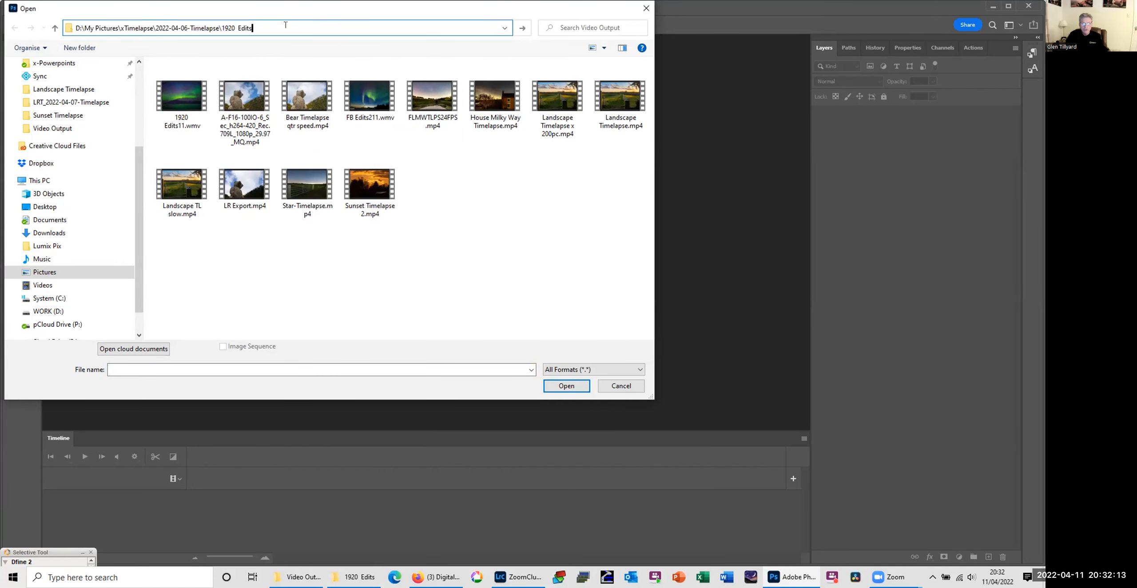
pyautogui.hotkey('ctrl', 'a')
pyautogui.press('Return')
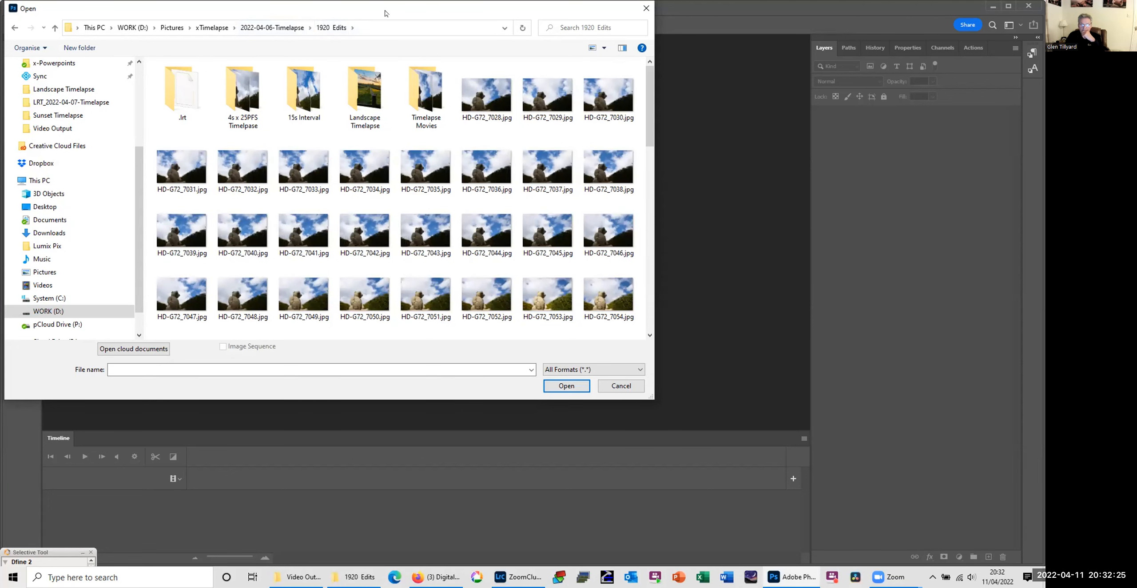
pyautogui.moveTo(385, 13); pyautogui.dragTo(497, 12)
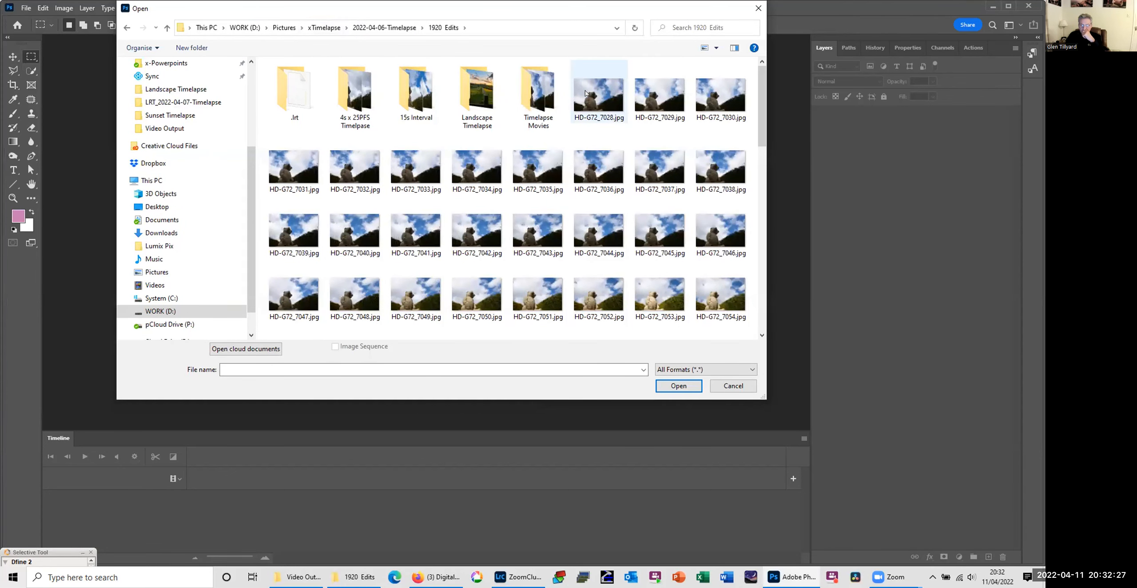
# Step: Open HD-G72_7028.jpg from the 1920 Edits folder with the Image Sequence option enabled
pyautogui.moveTo(586, 92)
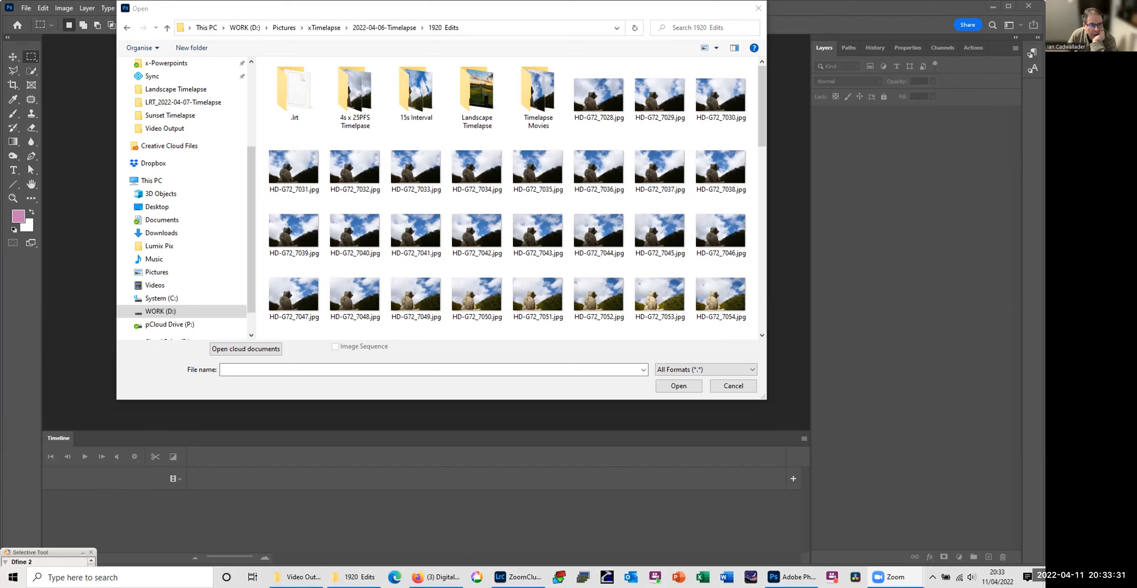
pyautogui.click(549, 12)
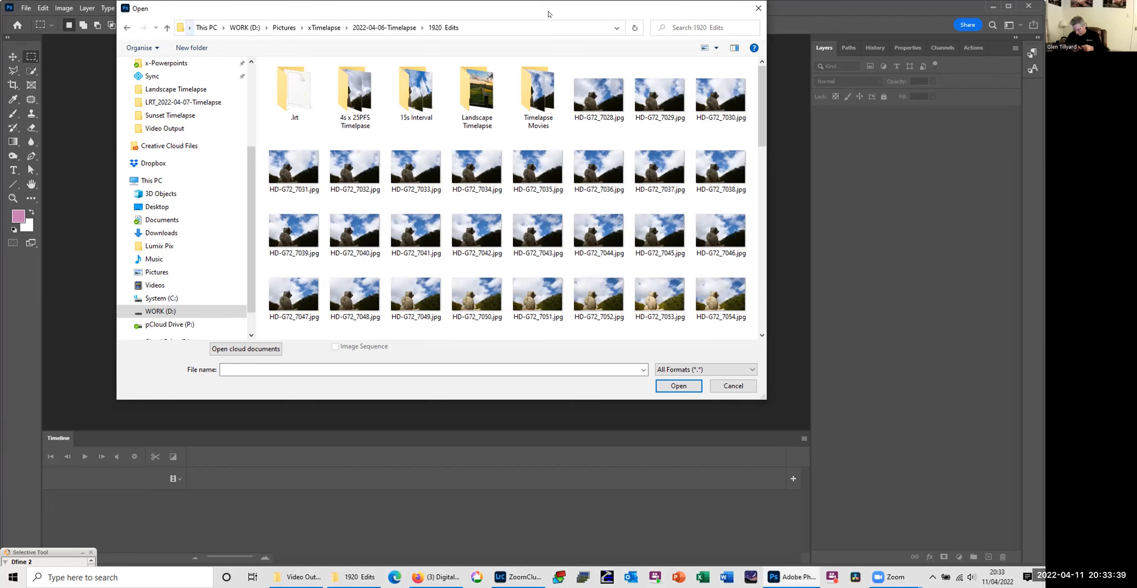
pyautogui.click(598, 93)
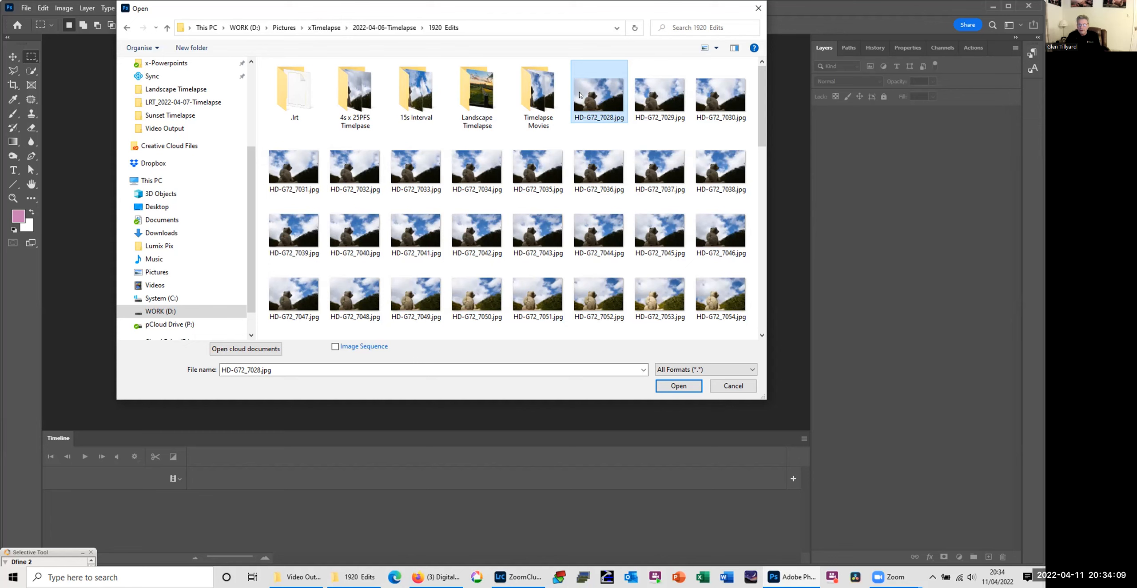
pyautogui.click(335, 347)
pyautogui.click(335, 347)
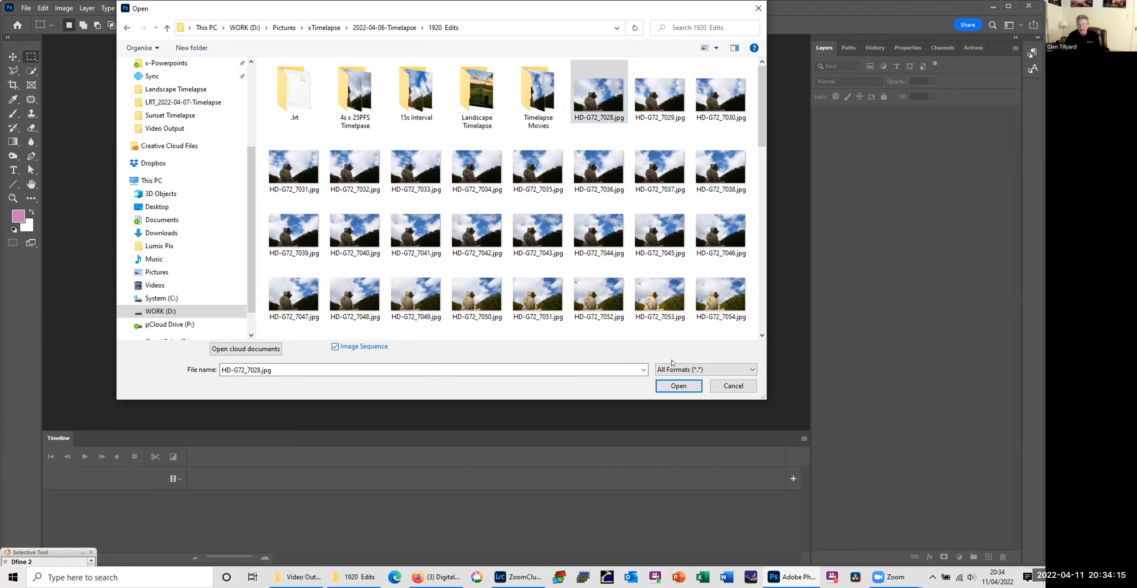
pyautogui.click(681, 388)
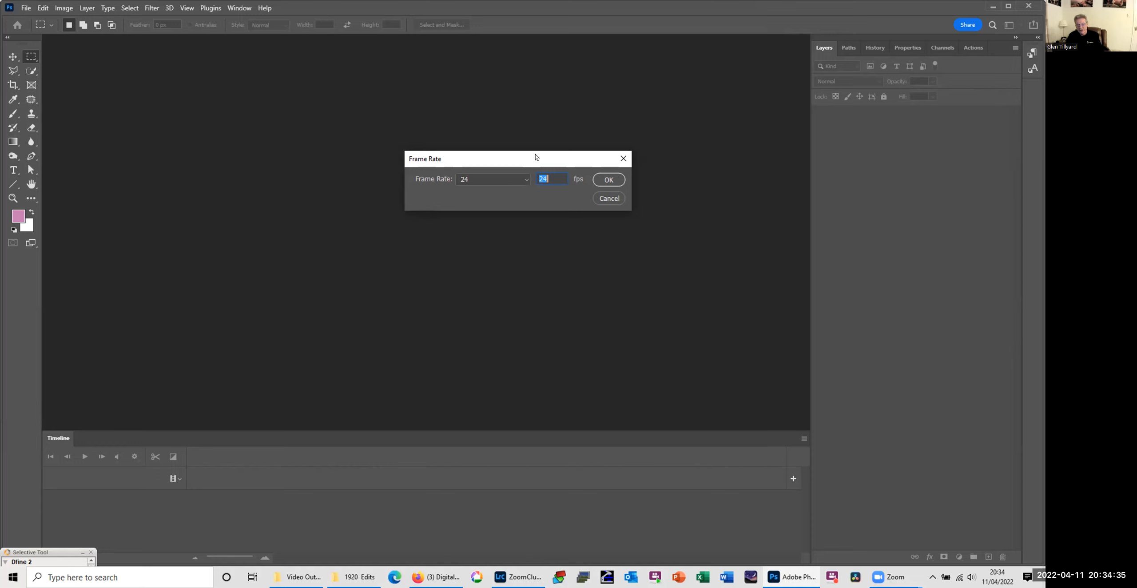
# Step: Set the image sequence's frame rate to 25 fps and close the Nik Collection Selective Tool window
pyautogui.click(526, 181)
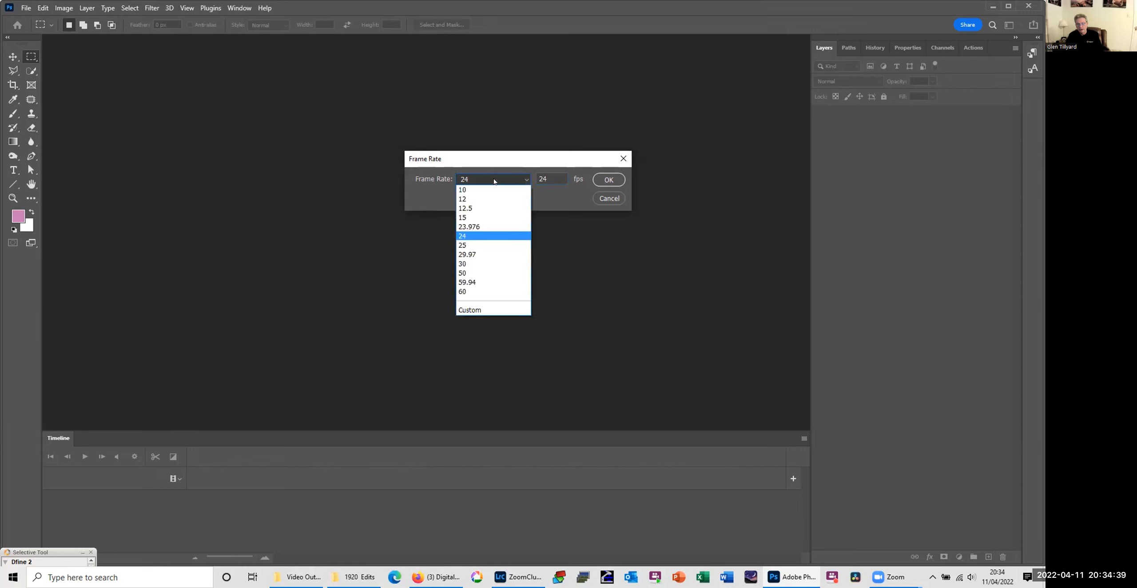
pyautogui.click(484, 246)
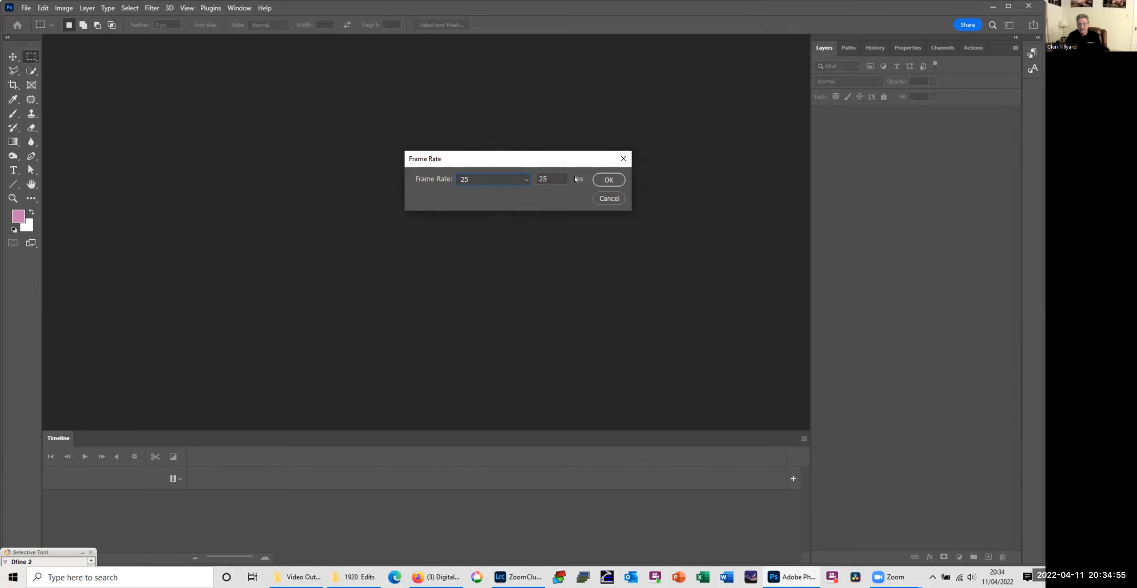
pyautogui.click(604, 180)
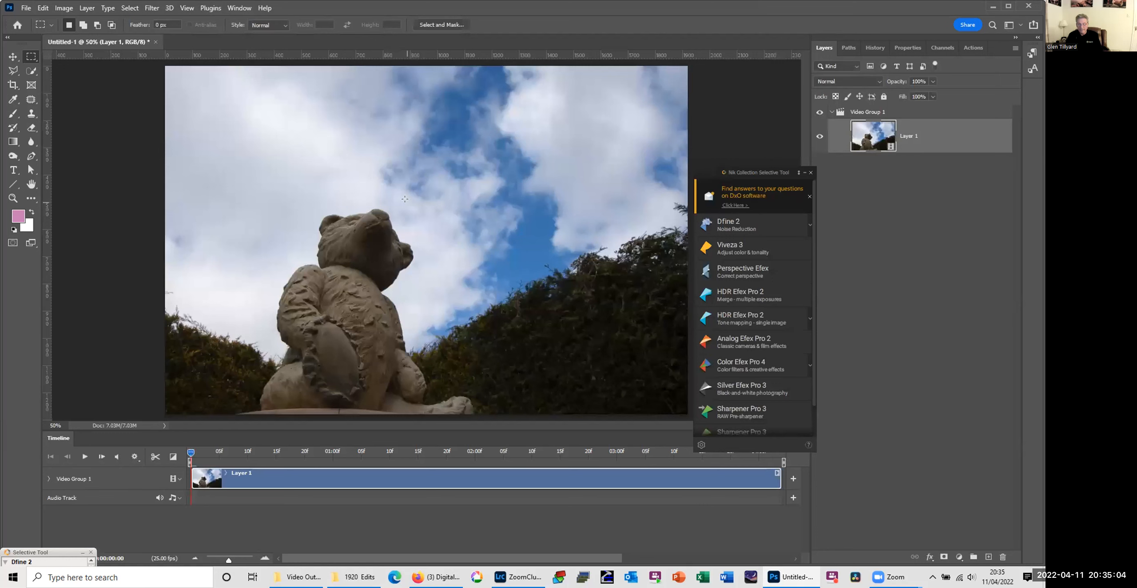
pyautogui.click(812, 173)
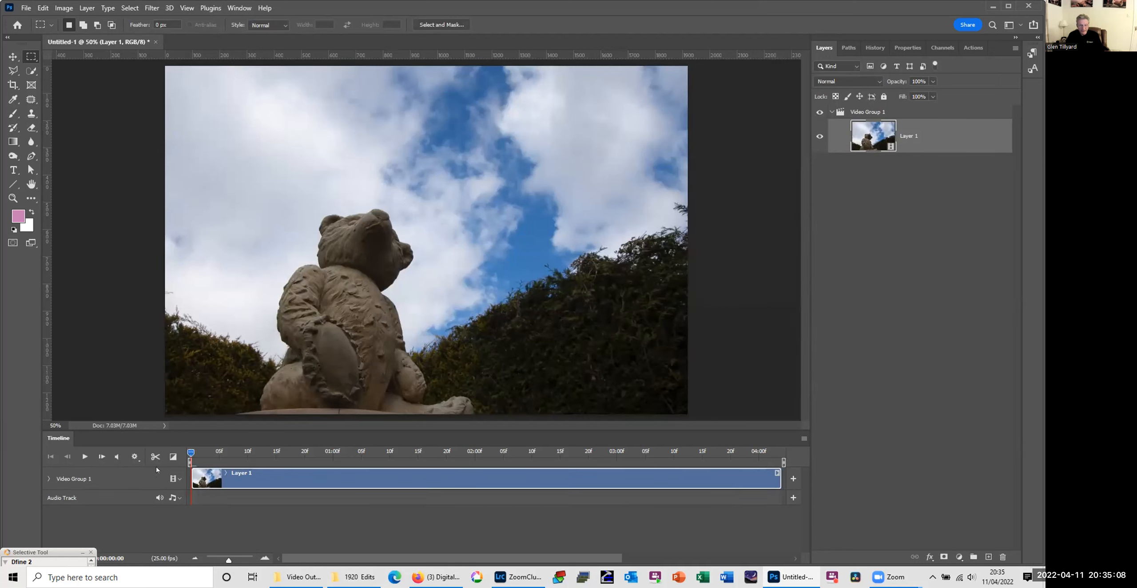
# Step: Play the timelapse in the timeline, stop it and return the playhead to the first frame
pyautogui.click(84, 457)
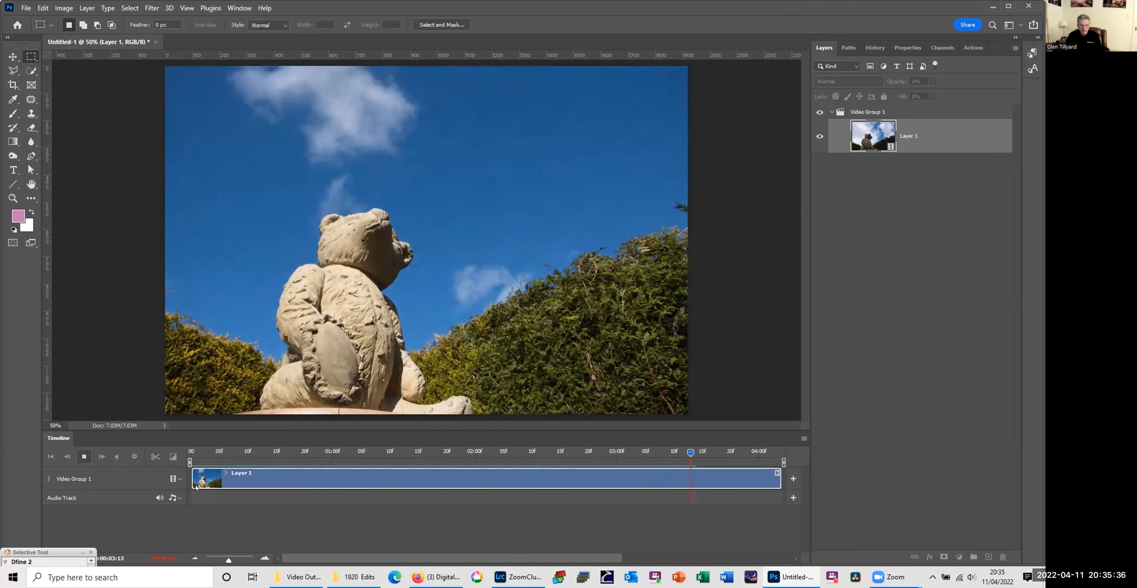
pyautogui.click(83, 456)
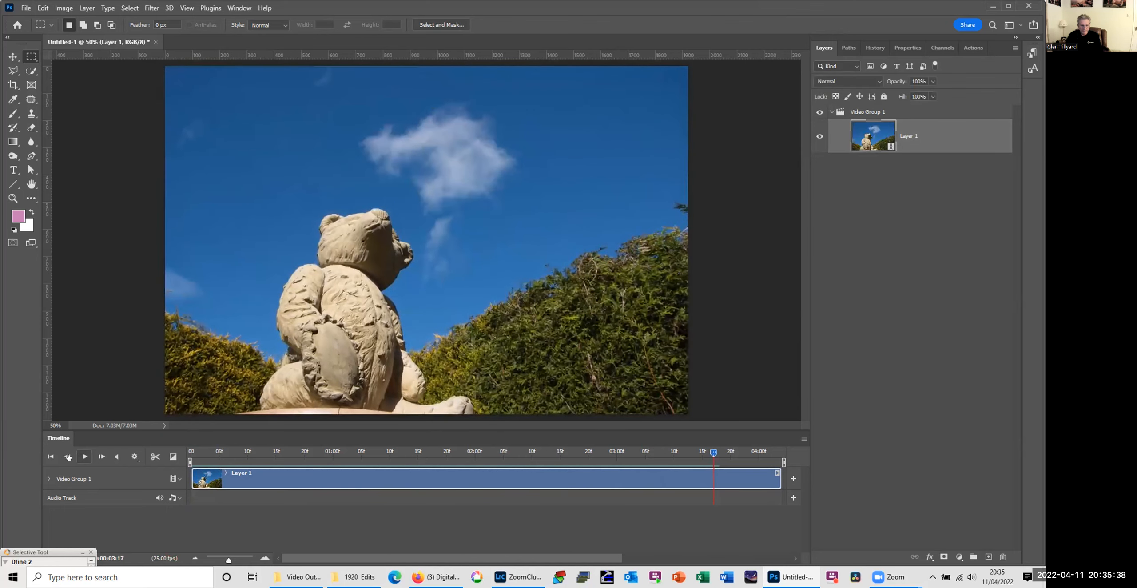
pyautogui.click(50, 457)
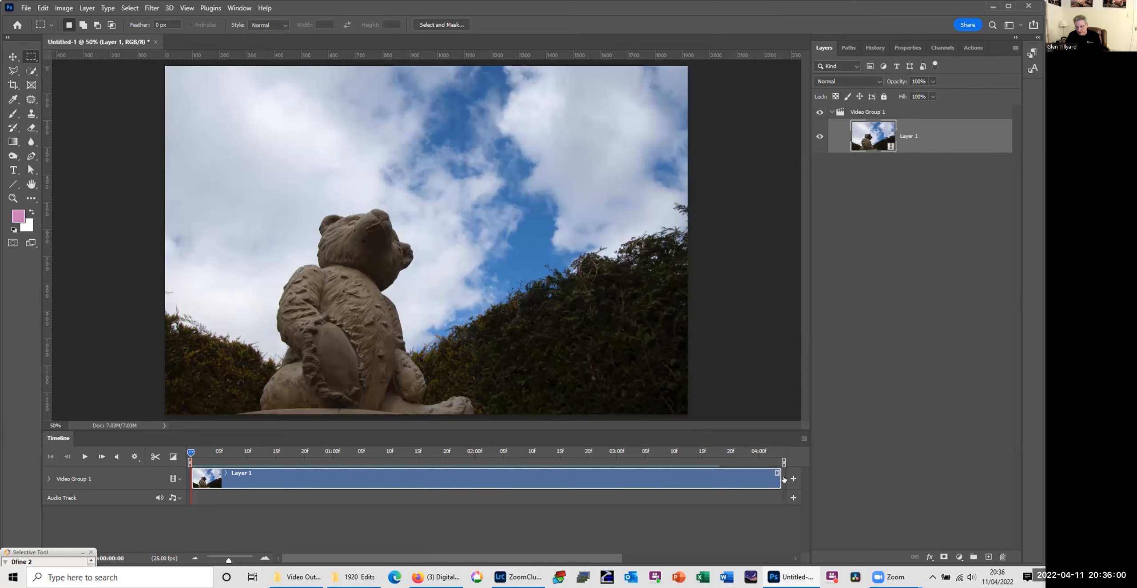
# Step: Try to apply a Cross Fade transition near the end of the Layer 1 clip, and dismiss the transition list
pyautogui.click(172, 457)
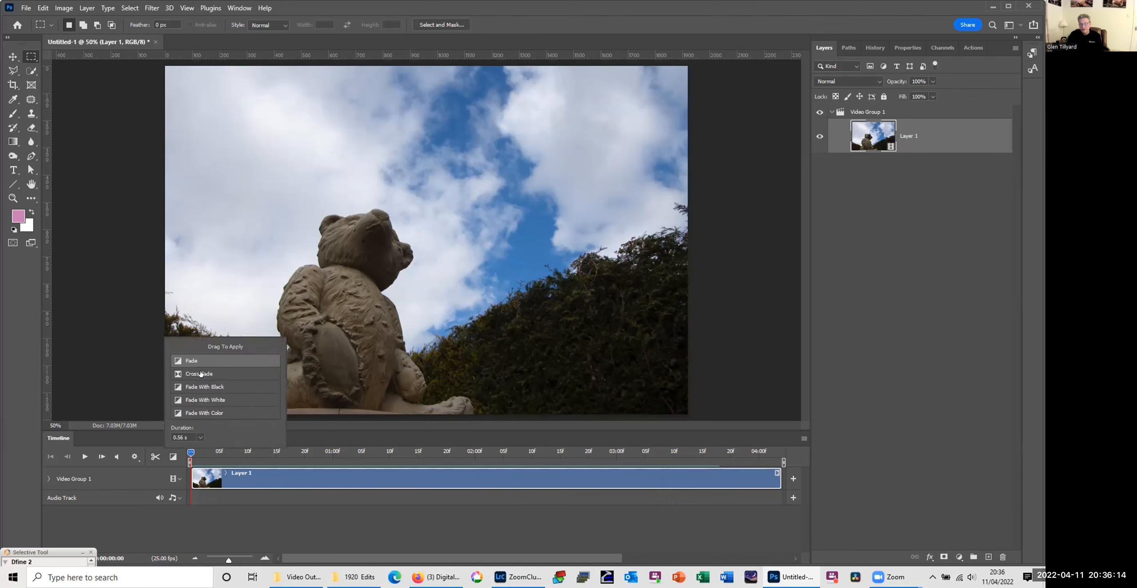
pyautogui.moveTo(201, 375)
pyautogui.mouseDown()
pyautogui.moveTo(502, 450)
pyautogui.moveTo(761, 474)
pyautogui.moveTo(745, 478)
pyautogui.mouseUp()
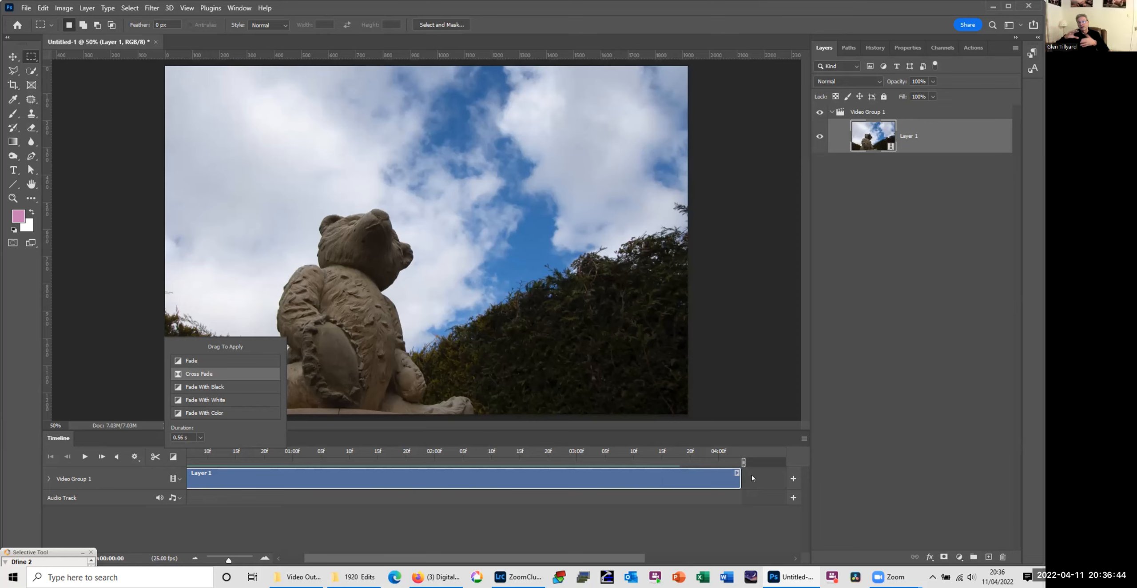
pyautogui.click(111, 391)
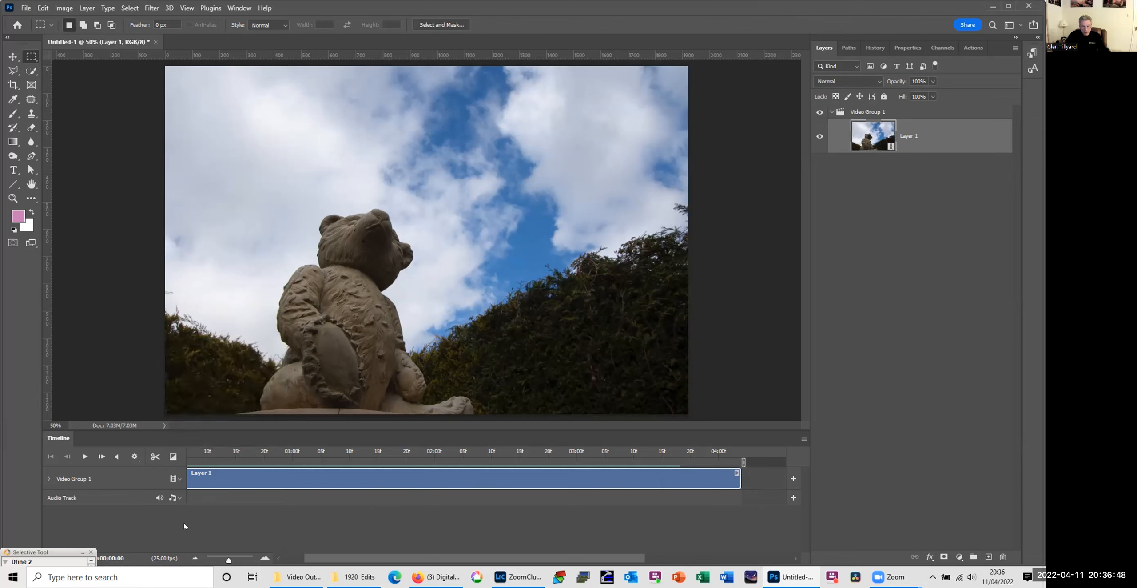
# Step: Show the audio options for the timeline's Audio Track
pyautogui.click(178, 499)
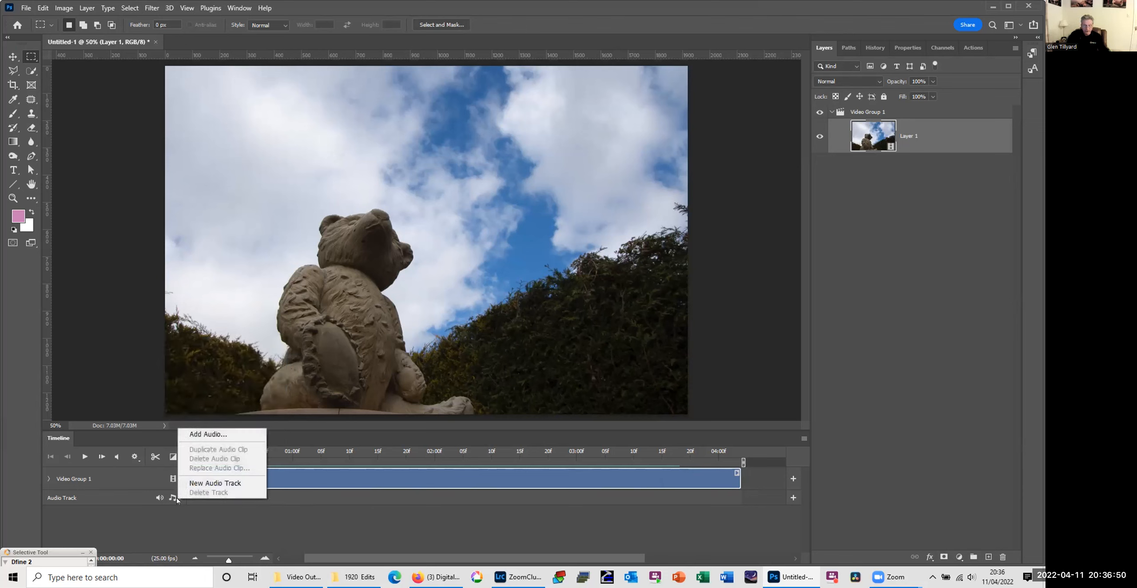
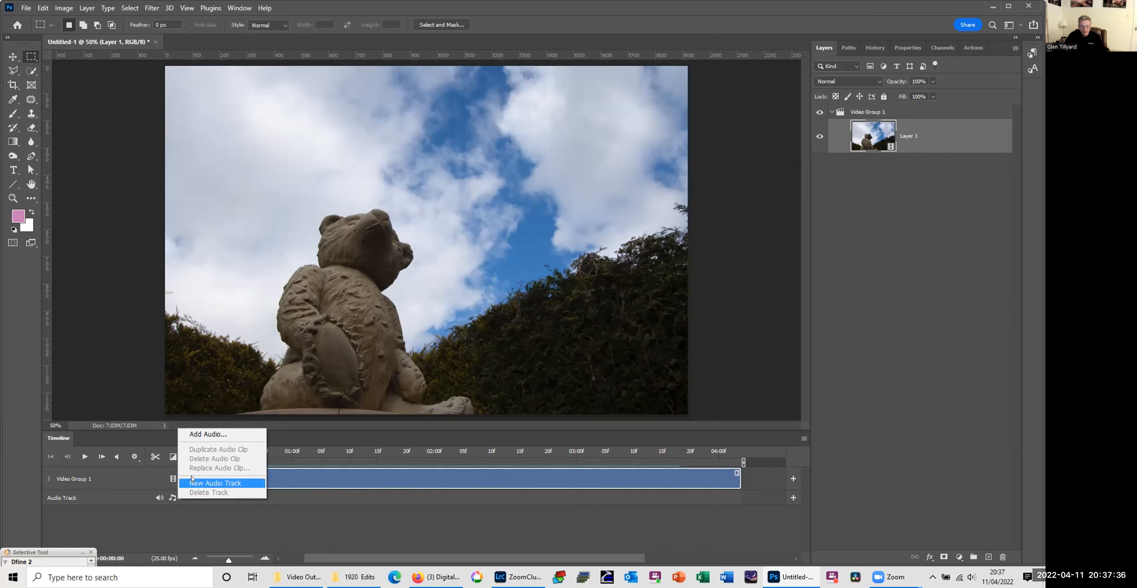
# Step: Dismiss the audio options, open the Render Video export settings for the timelapse and name the output file Bear Sky
pyautogui.click(113, 201)
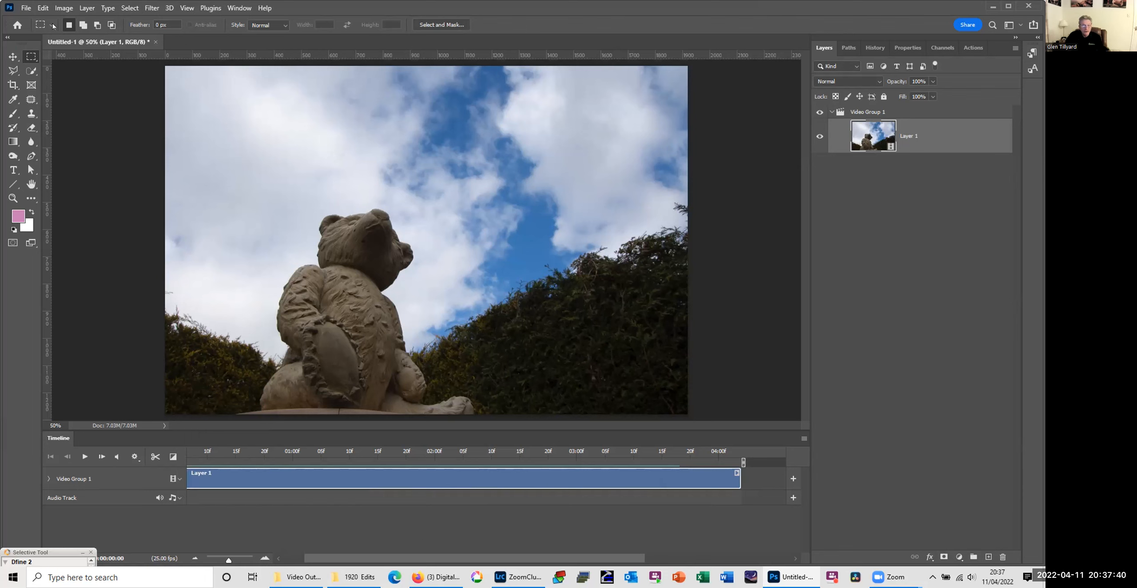
pyautogui.click(27, 8)
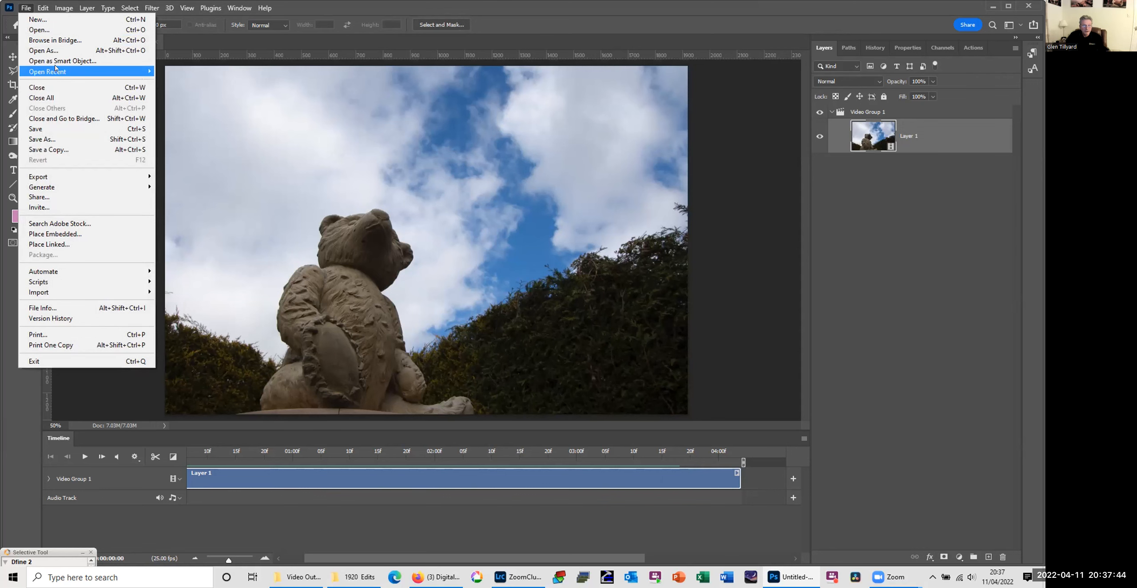
pyautogui.moveTo(55, 69)
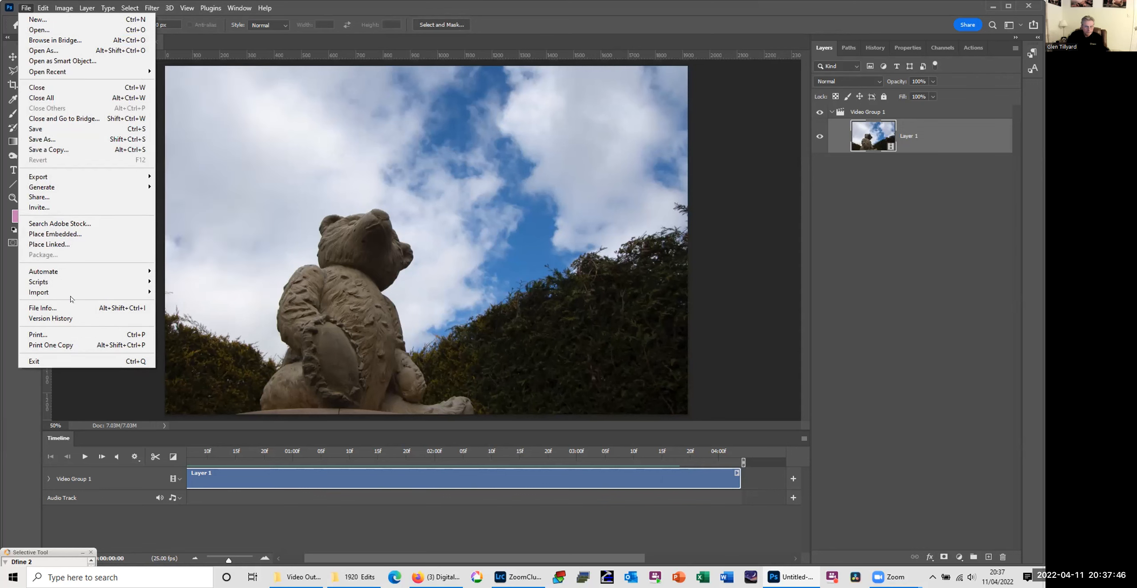
pyautogui.moveTo(71, 289)
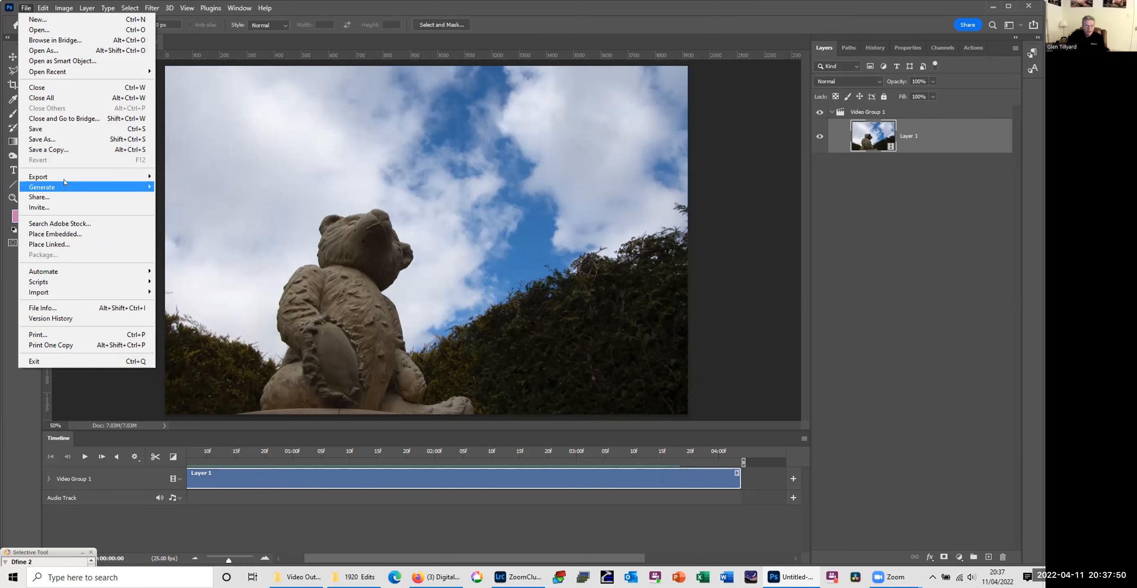
pyautogui.moveTo(65, 174)
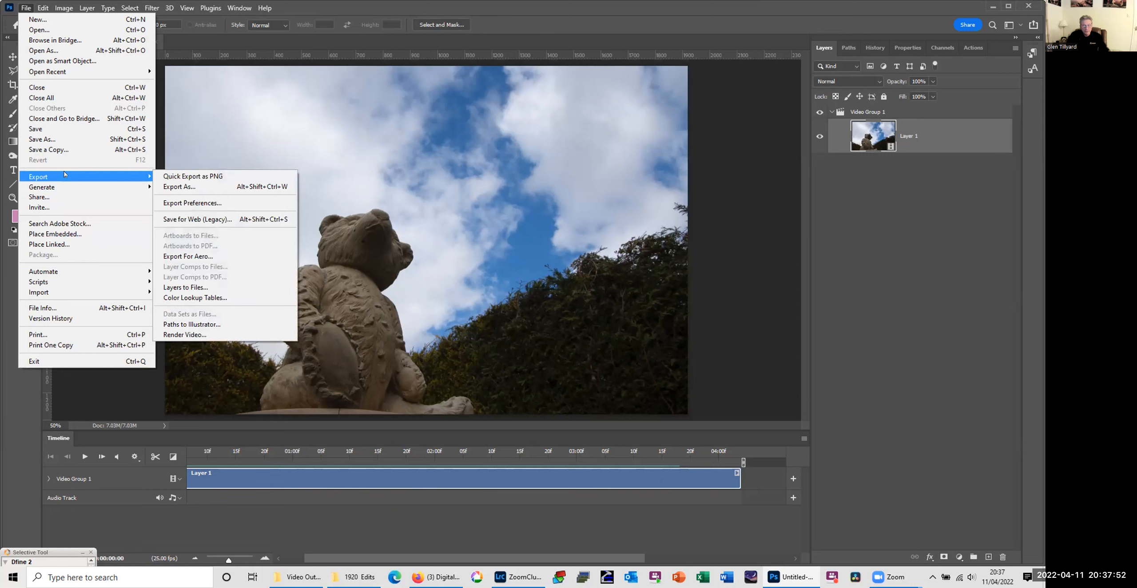
pyautogui.click(215, 336)
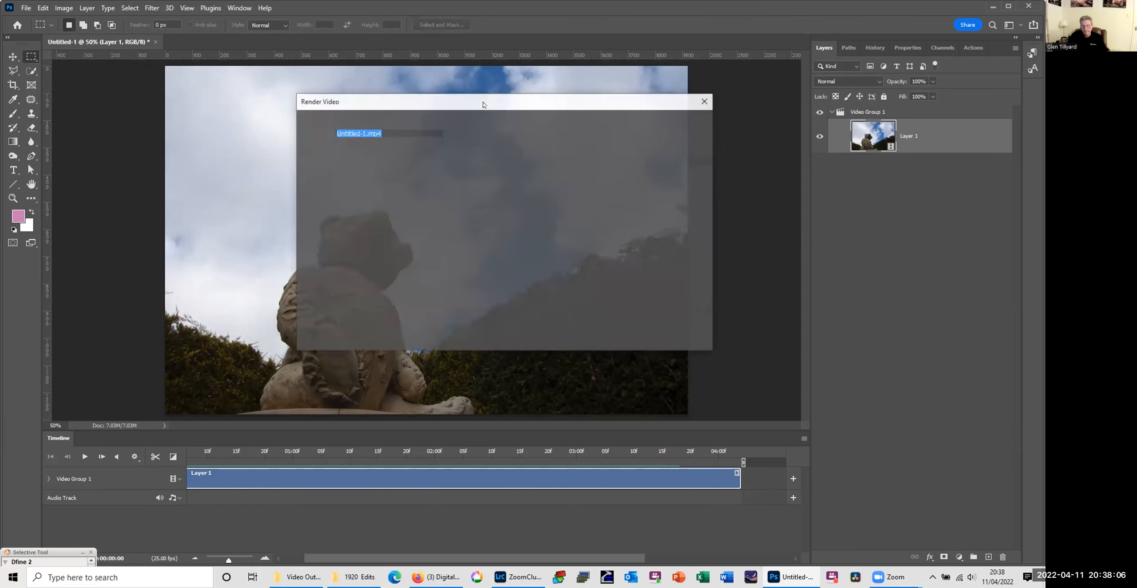
pyautogui.moveTo(492, 112); pyautogui.dragTo(502, 162)
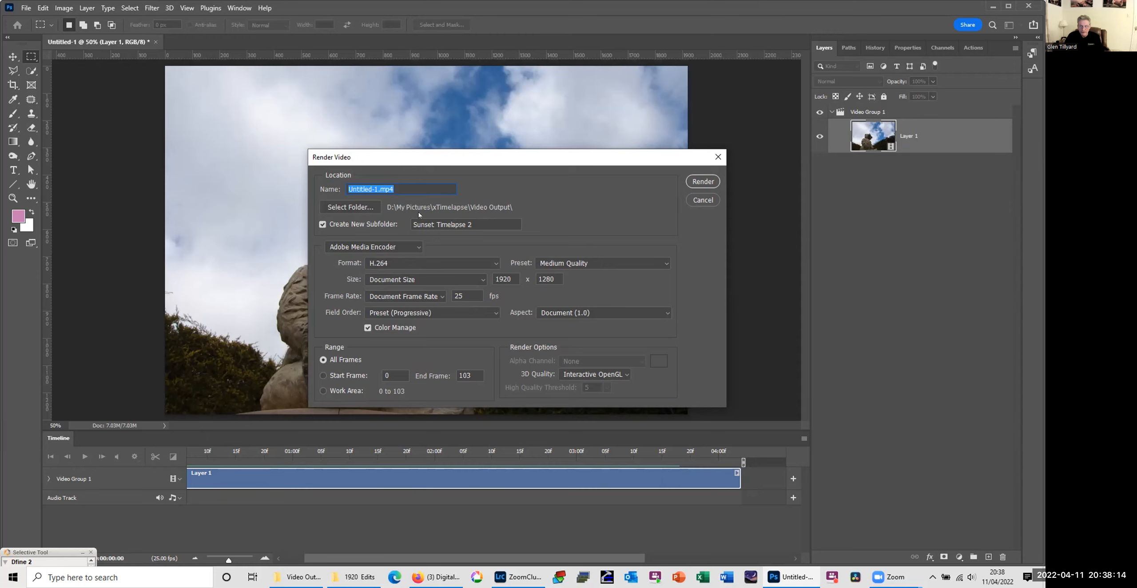
pyautogui.write('Bear ')
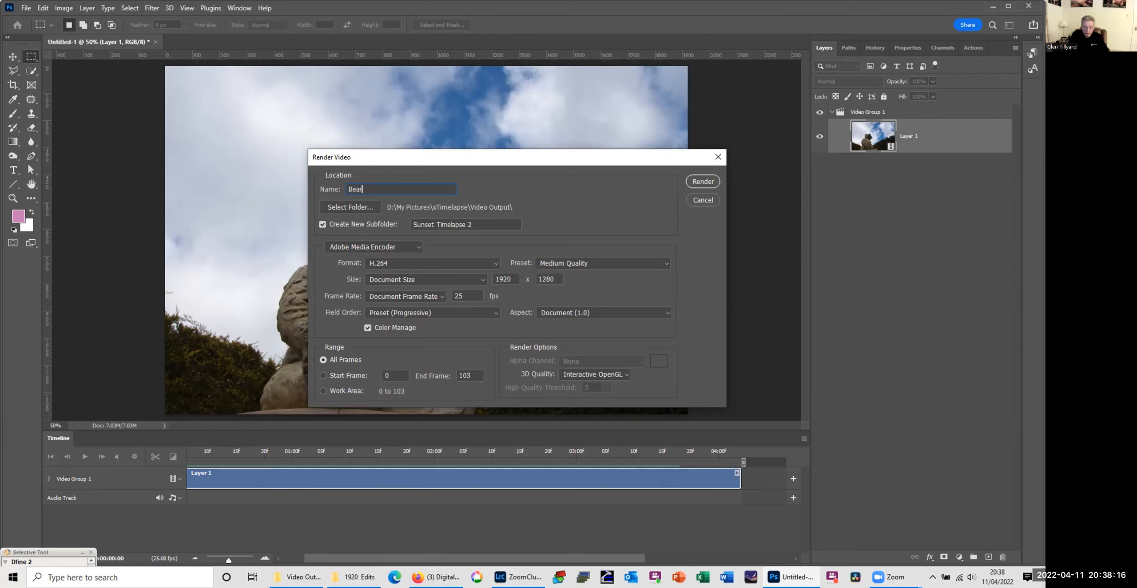
pyautogui.write('Sky')
# Step: Set the render destination to the Video Output folder inside xTimelapse on the WORK (D:) drive
pyautogui.click(344, 205)
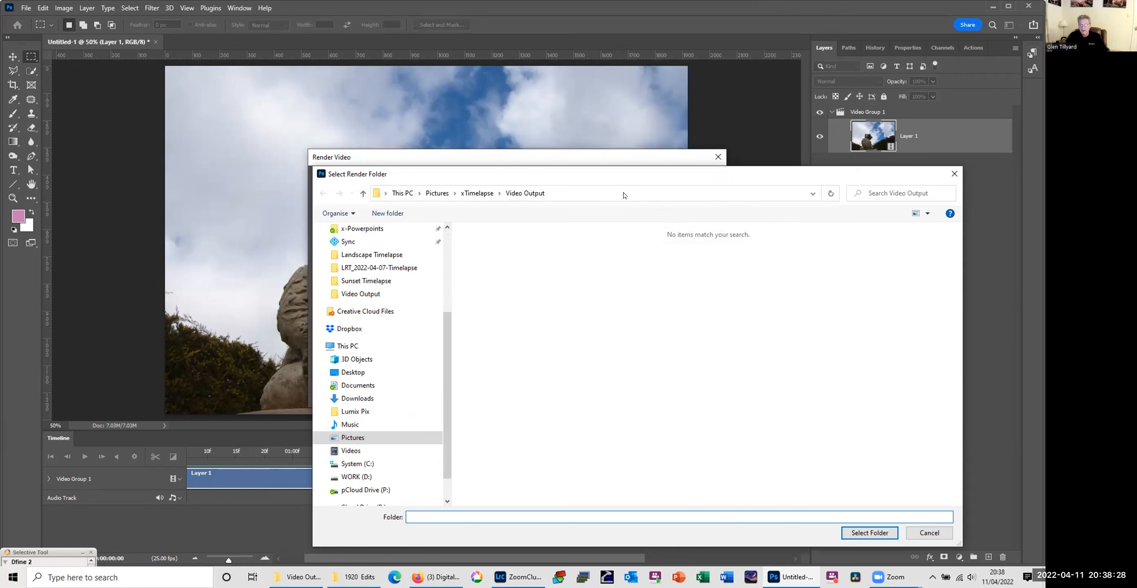
pyautogui.click(572, 191)
pyautogui.hotkey('ctrl', 'a')
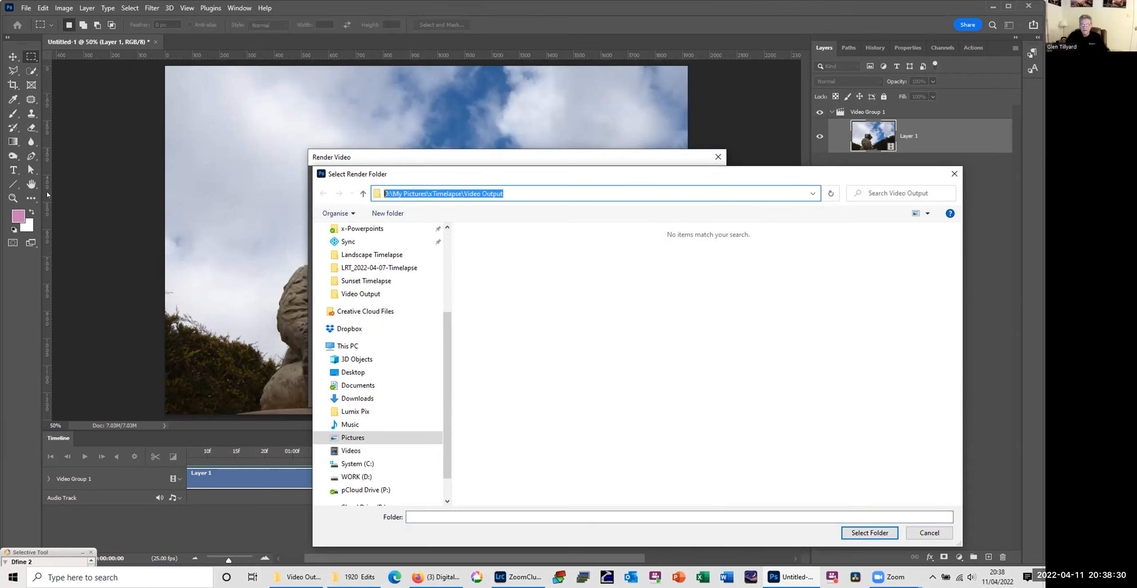
pyautogui.write('D:\\My Pictures\\xTimelapse\\2022-04-06-Timelapse\\1920  Edits')
pyautogui.press('Return')
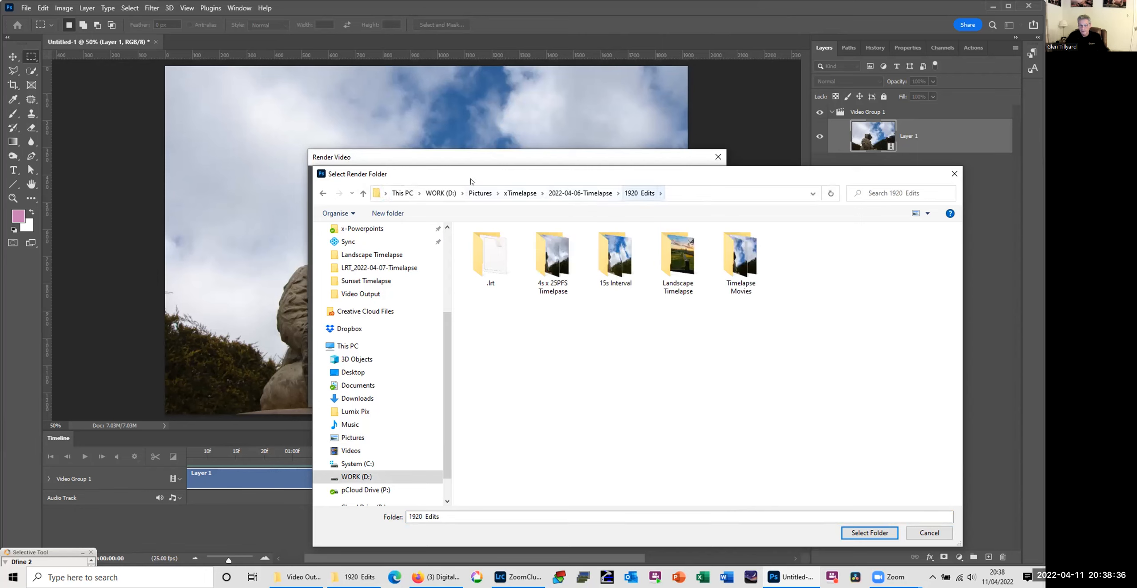
pyautogui.click(520, 193)
pyautogui.doubleClick(679, 254)
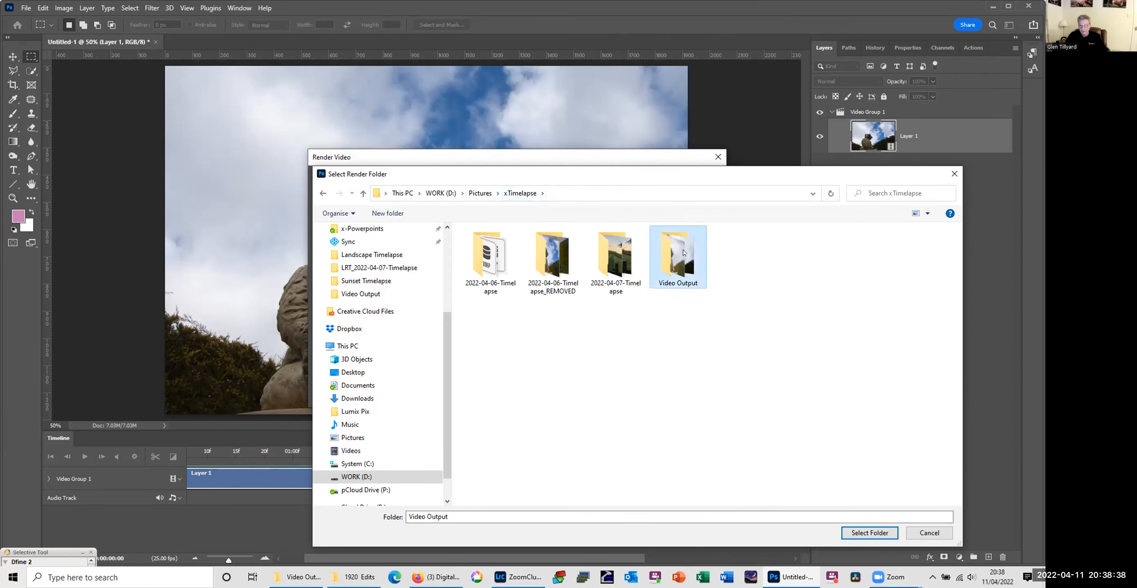
pyautogui.click(873, 533)
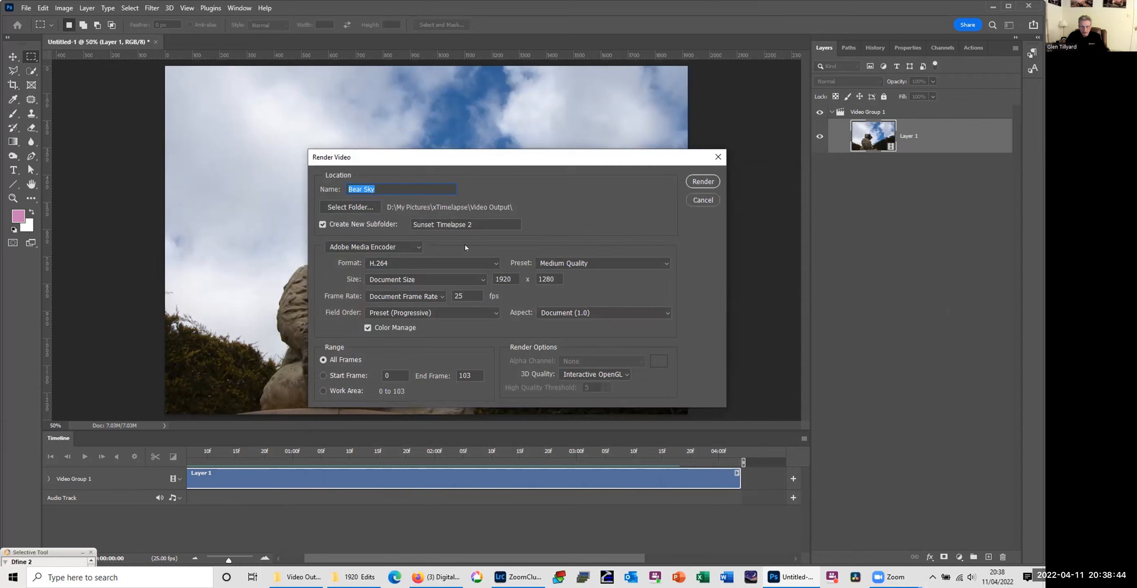
# Step: Review the format, preset and size choices, keep H.264, Medium Quality and Document Size, and render the video
pyautogui.click(494, 264)
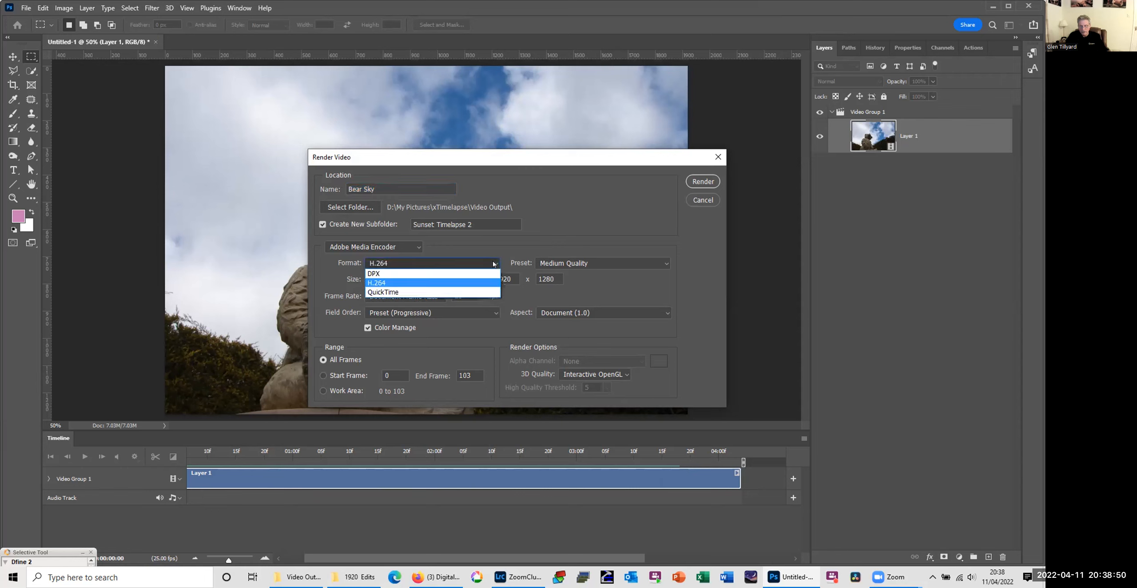
pyautogui.click(492, 238)
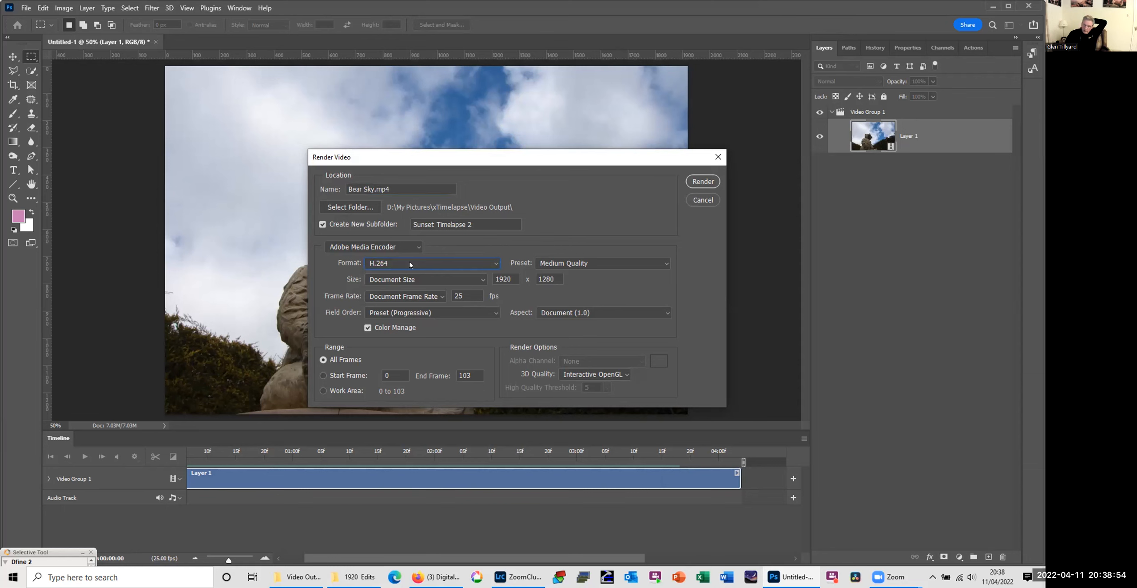
pyautogui.click(665, 264)
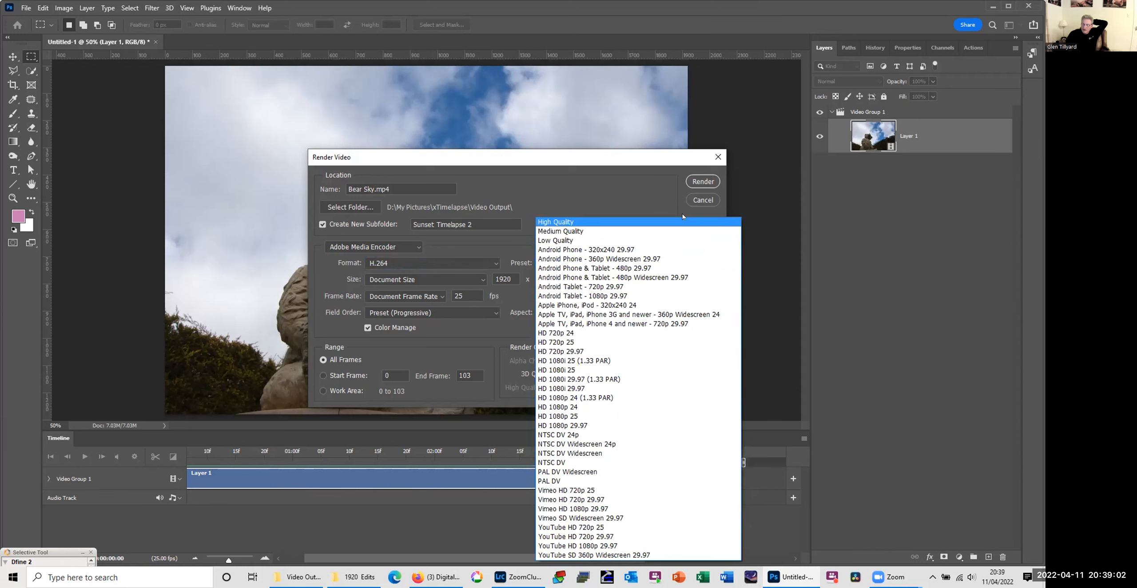
pyautogui.click(654, 159)
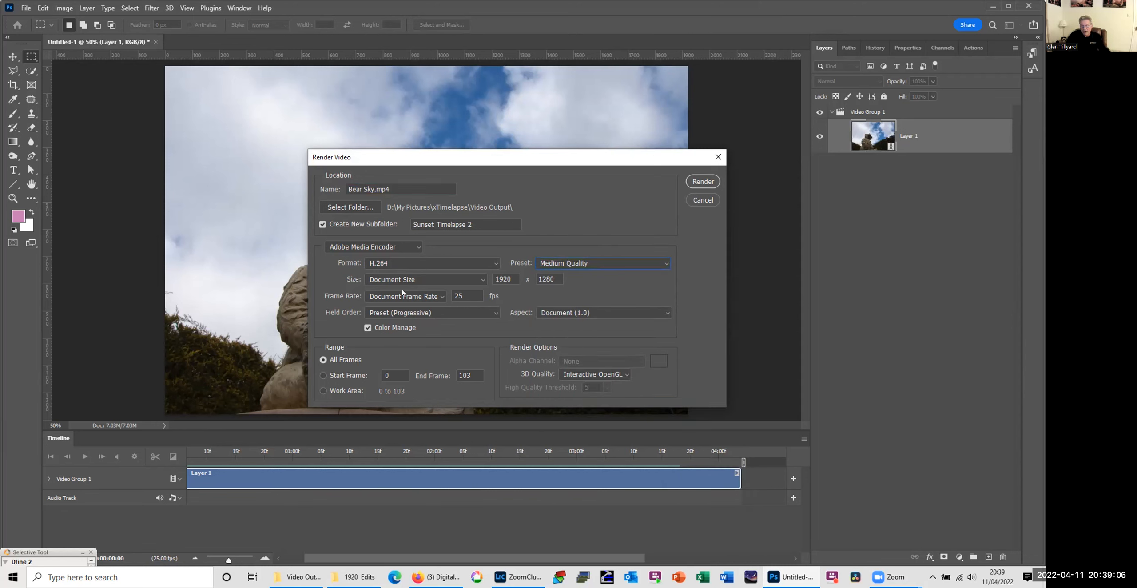
pyautogui.click(481, 279)
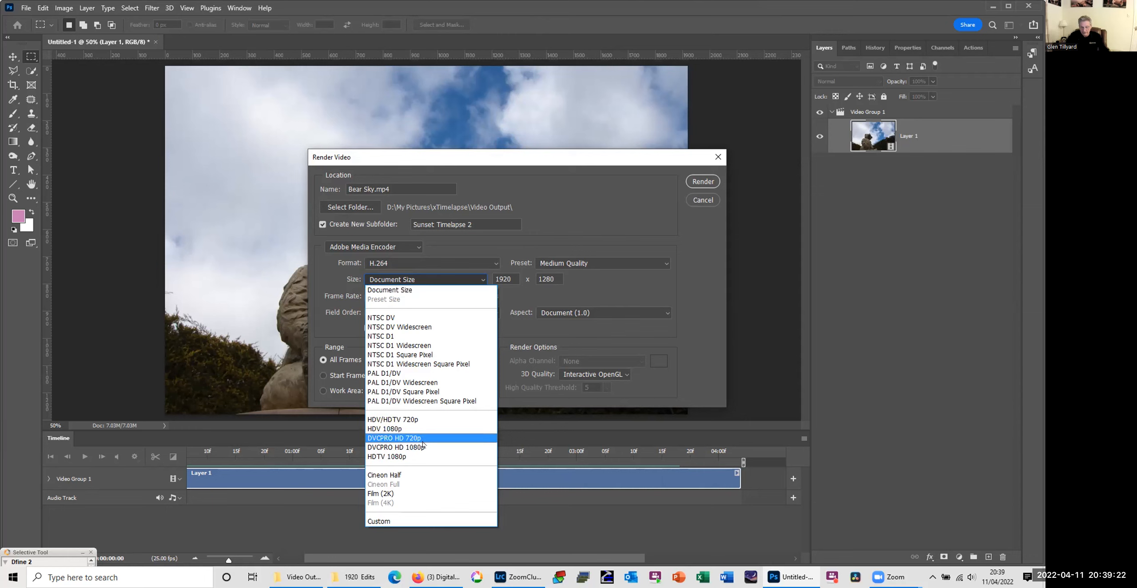
pyautogui.click(693, 230)
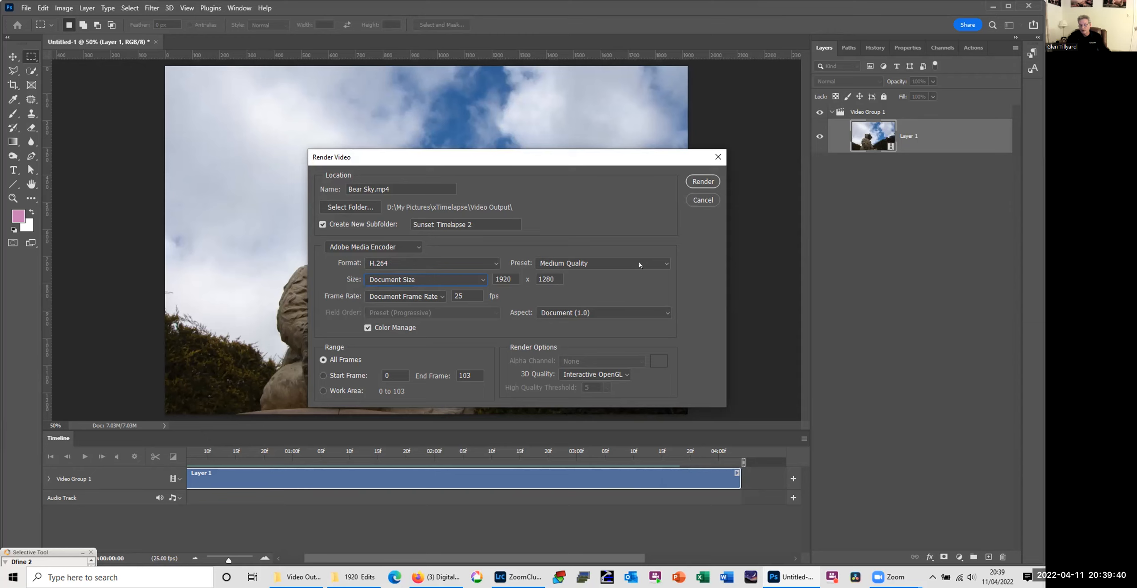
pyautogui.click(703, 182)
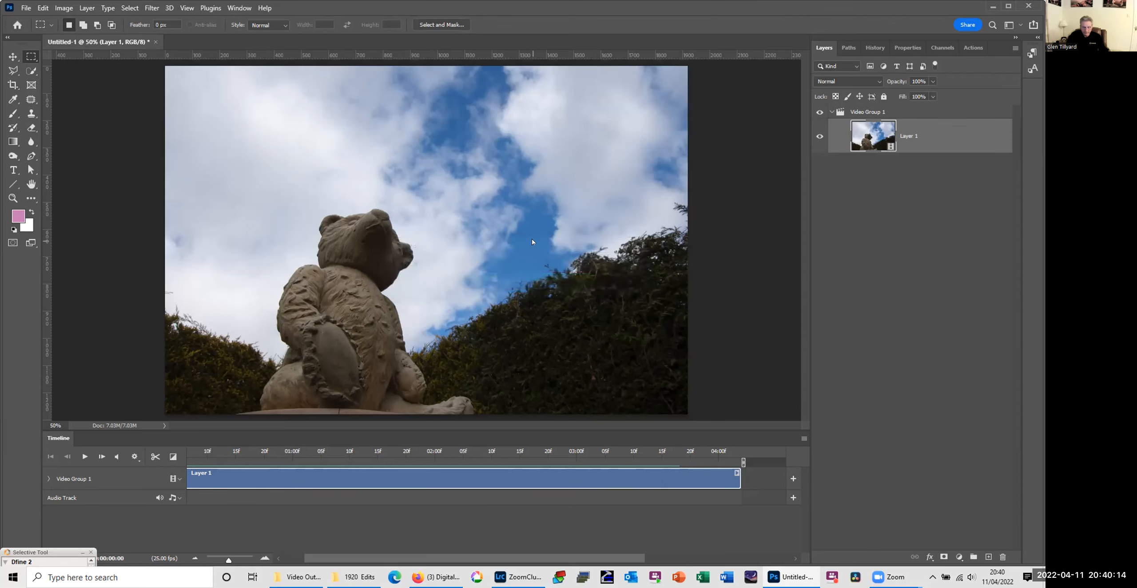
# Step: Switch to the Video Output folder in File Explorer, play Bear Timelapse qtr speed.mp4, and close the player and folder
pyautogui.click(307, 577)
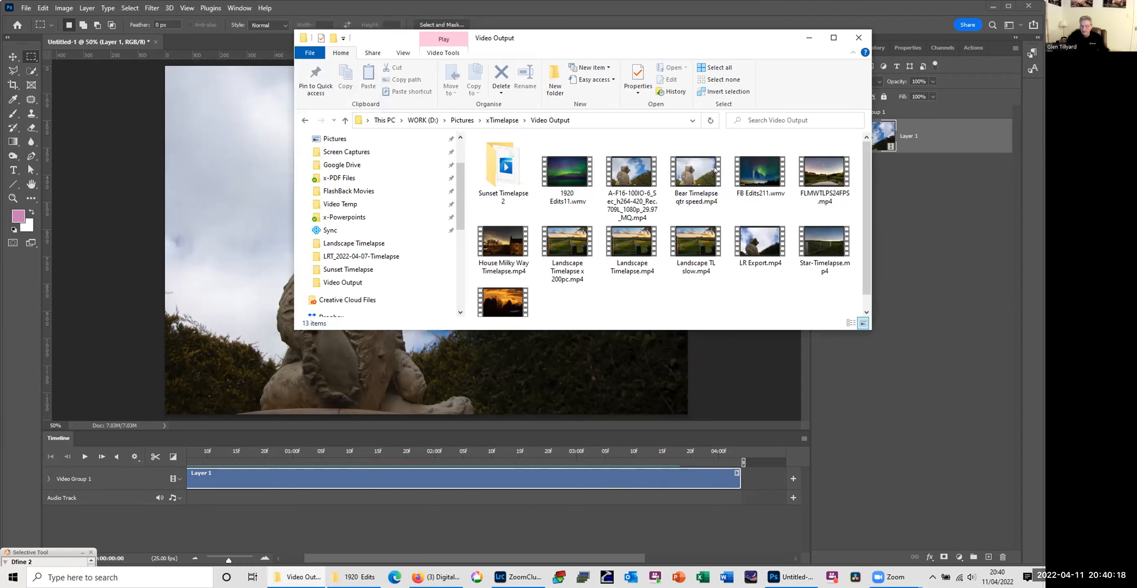
pyautogui.click(702, 175)
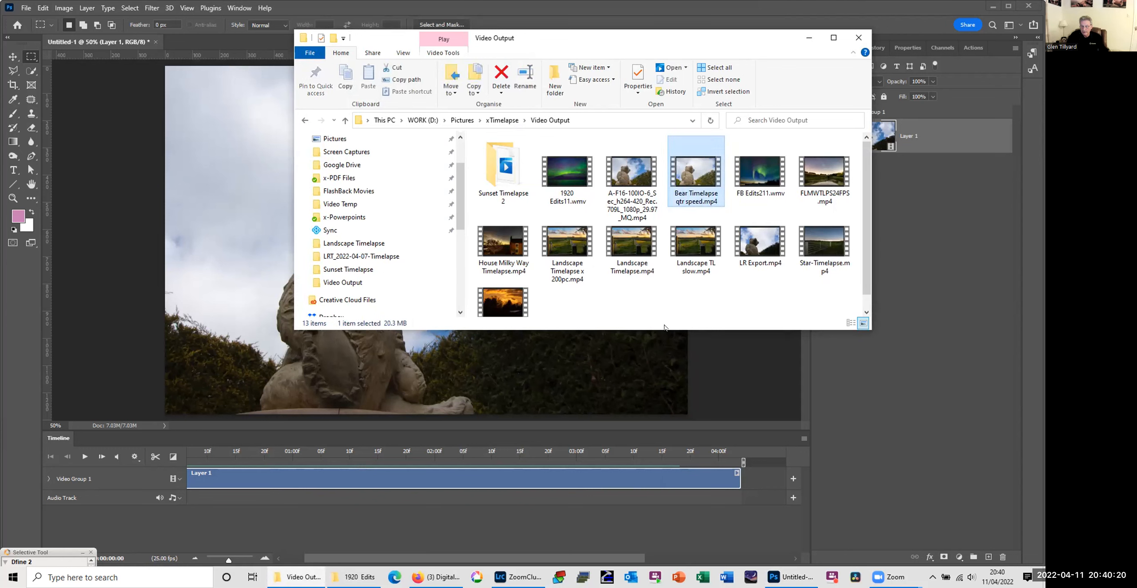
pyautogui.moveTo(666, 328); pyautogui.dragTo(666, 450)
pyautogui.doubleClick(705, 169)
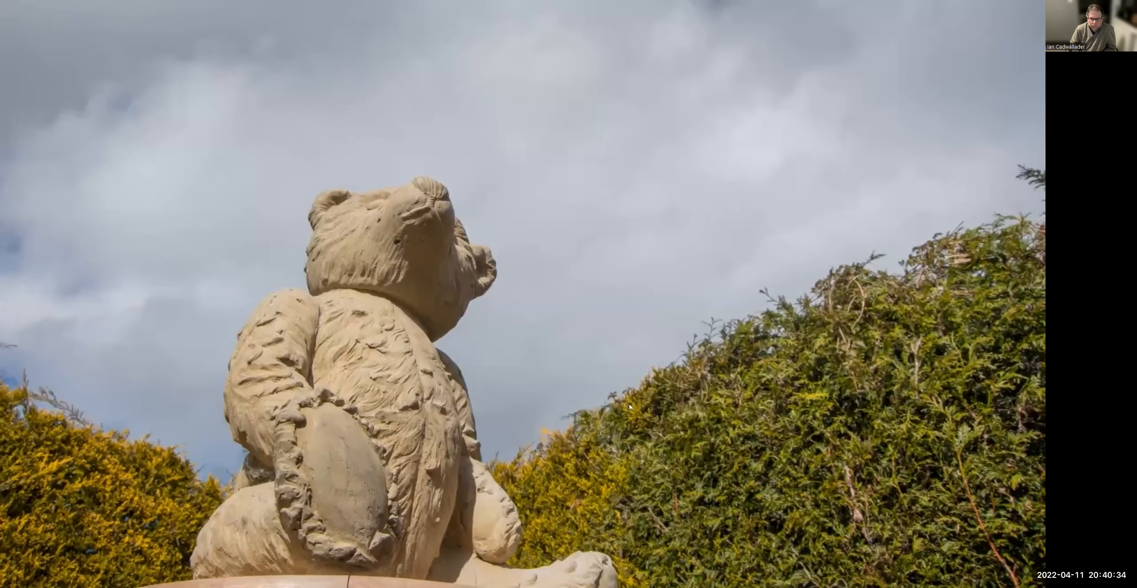
pyautogui.press('Escape')
pyautogui.hotkey('alt', 'F4')
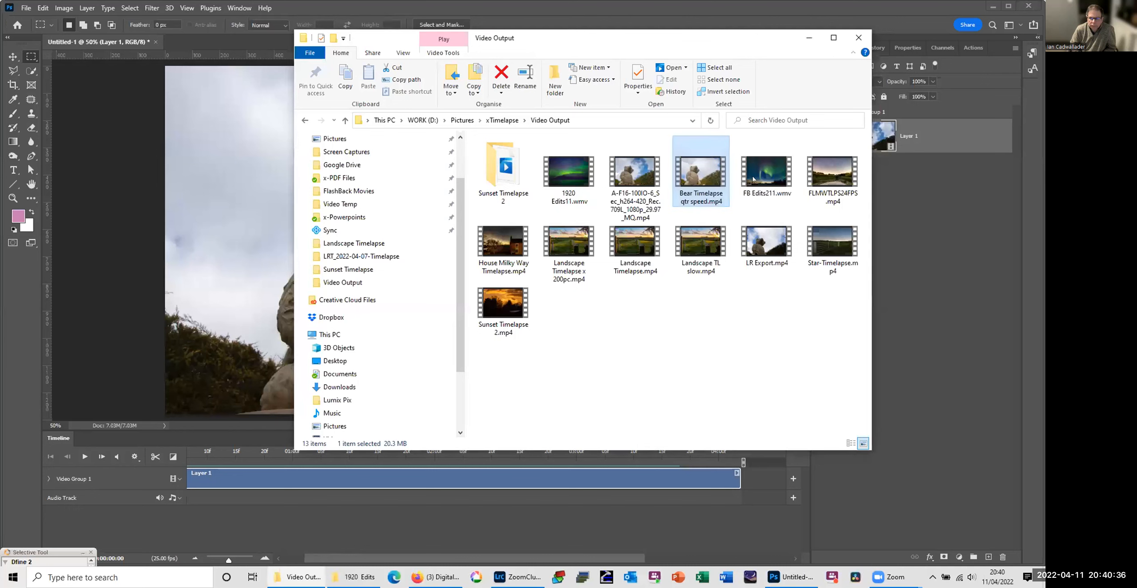
pyautogui.click(595, 391)
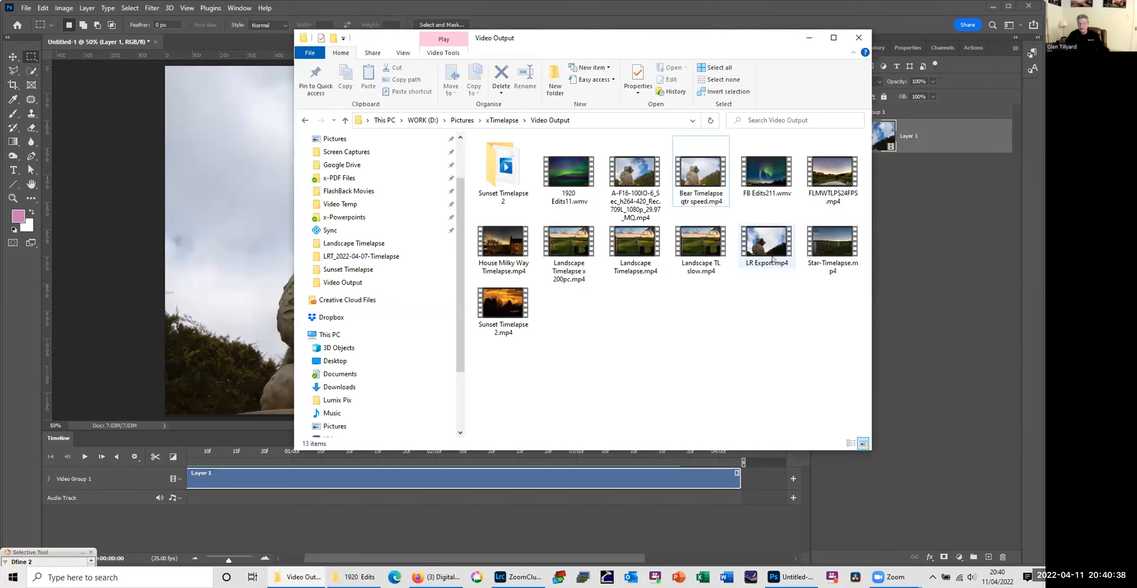
pyautogui.click(858, 37)
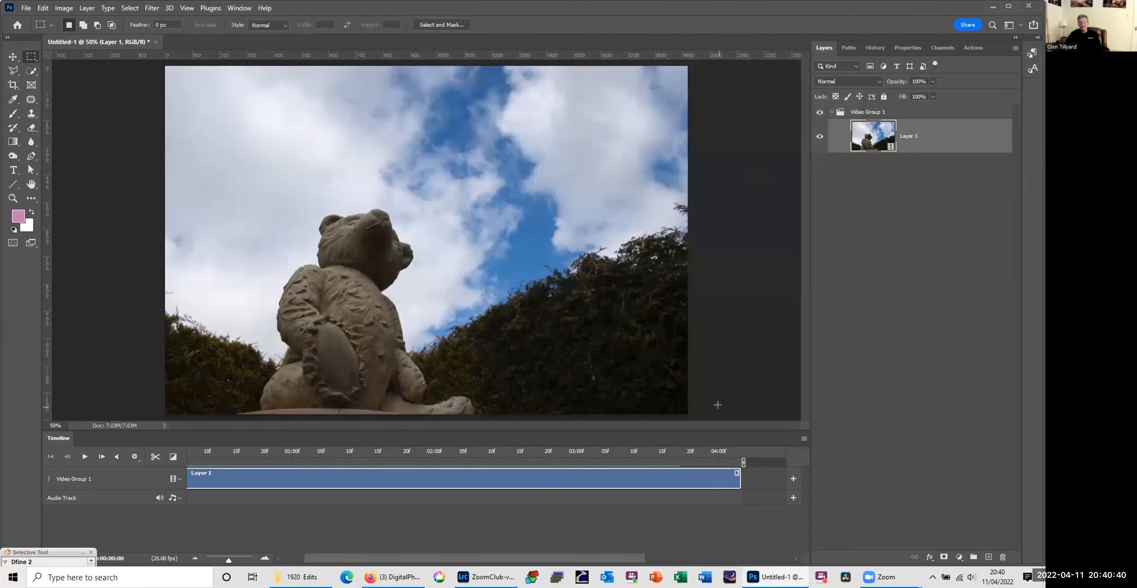
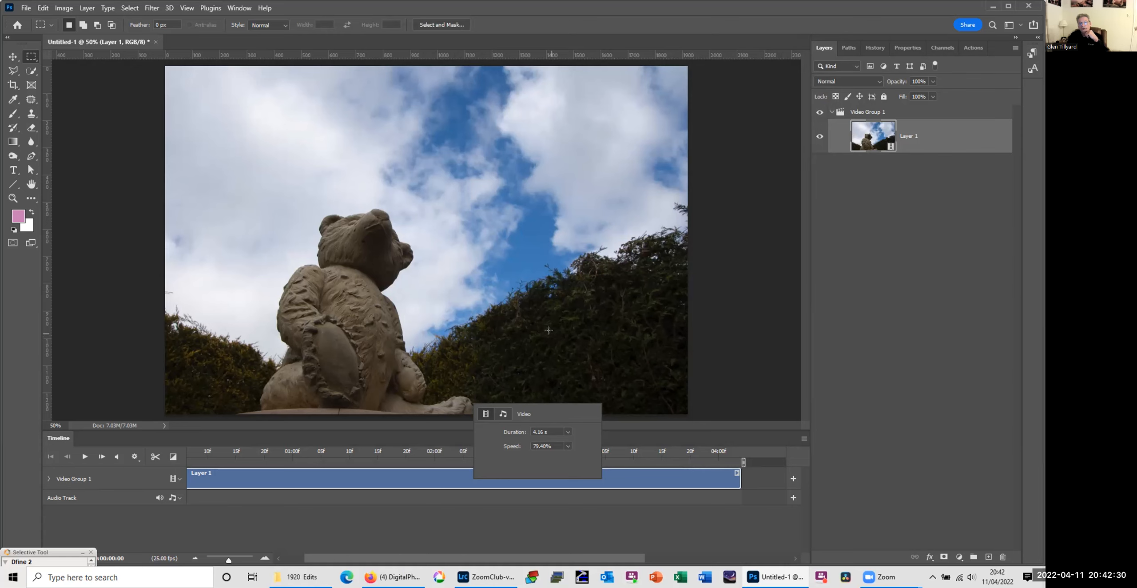
# Step: Close the untitled timelapse document without saving it, exit Photoshop, and close the 1920 Edits folder window
pyautogui.click(156, 42)
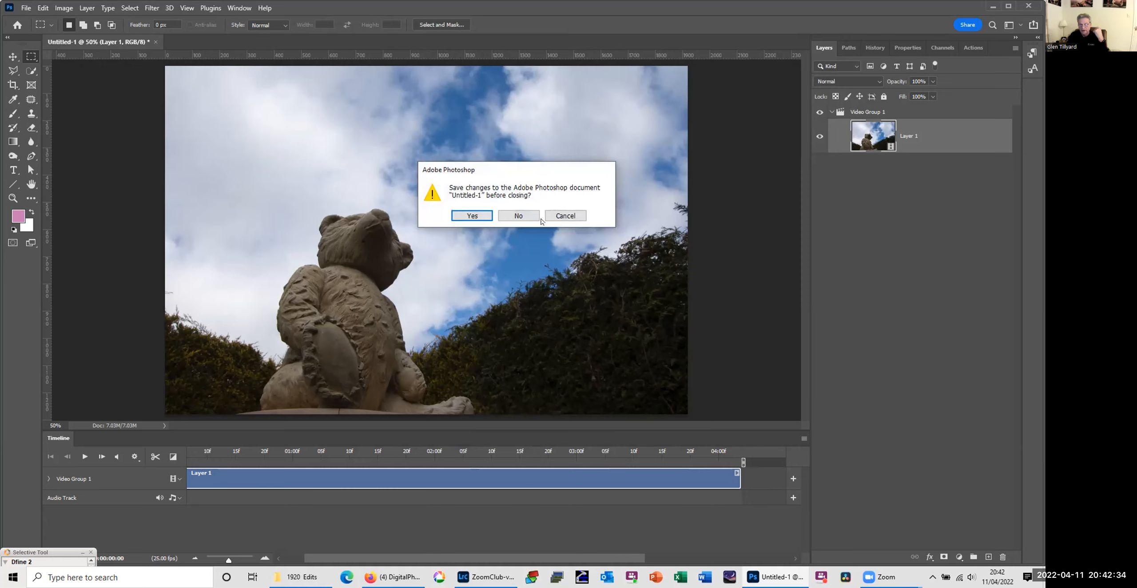
pyautogui.click(518, 216)
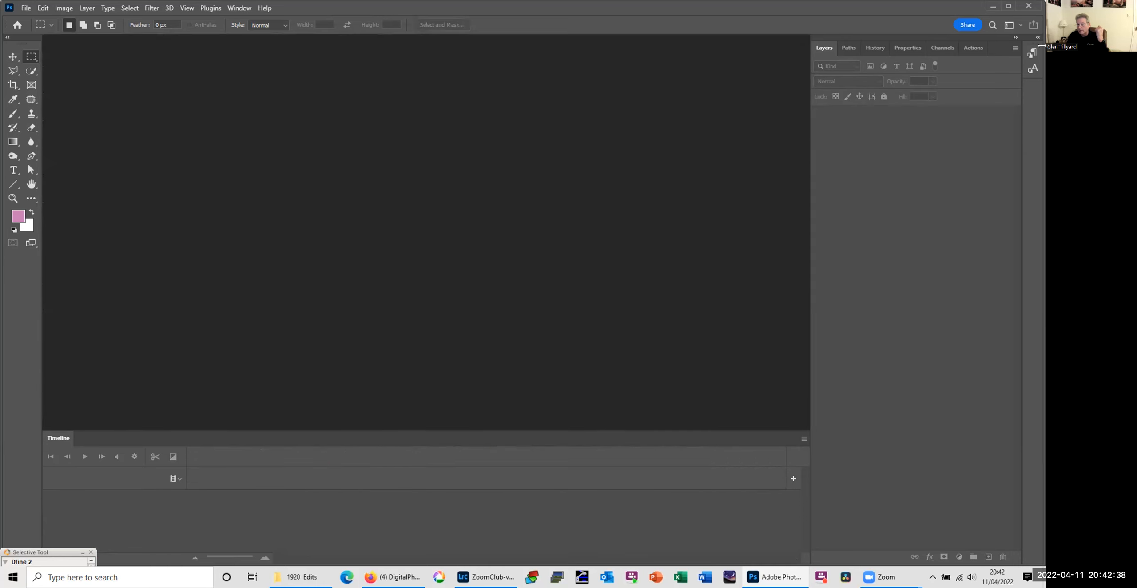
pyautogui.click(1030, 6)
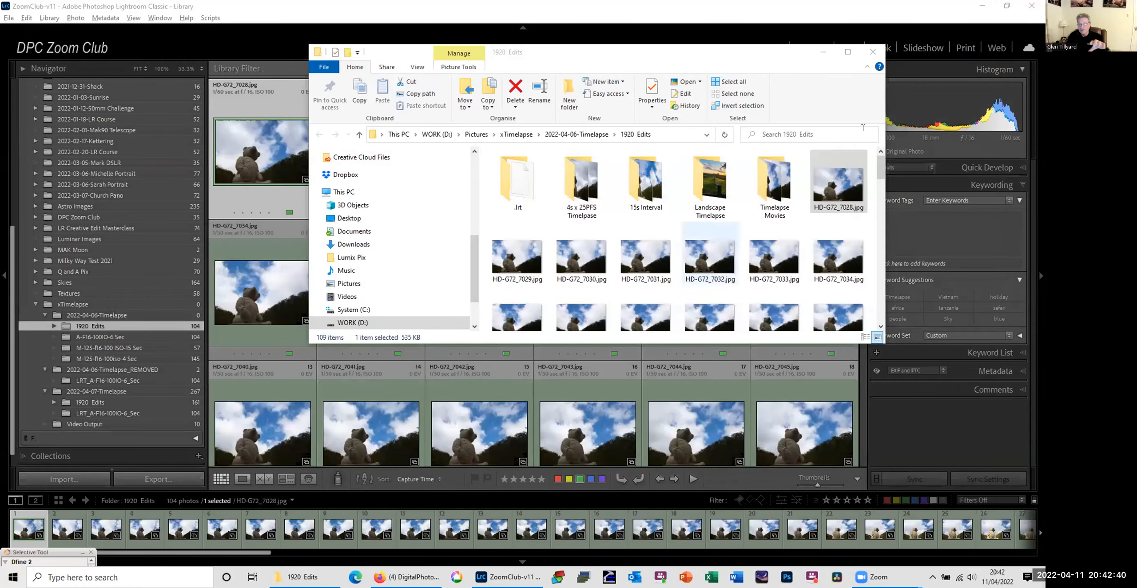
pyautogui.click(873, 51)
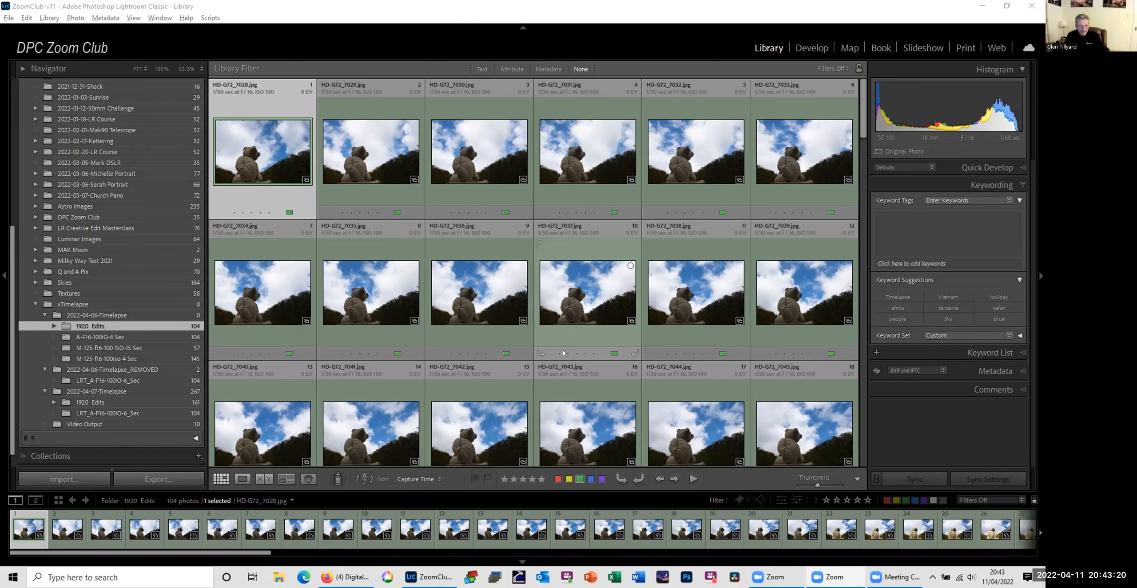
# Step: Quit Lightroom Classic, skipping the catalog backup this time, and close the browser window
pyautogui.click(1031, 6)
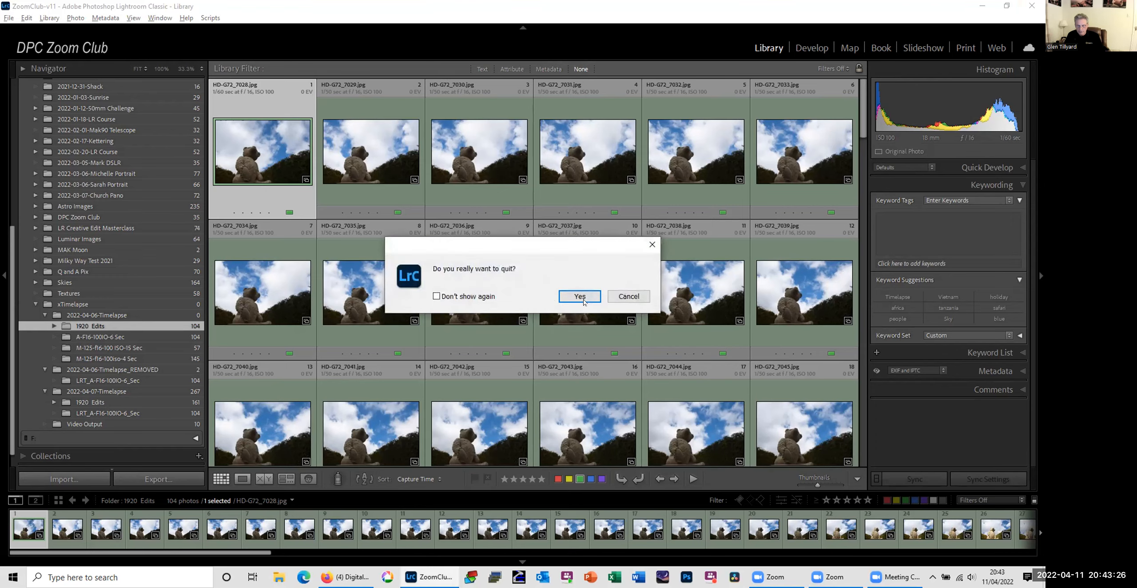
pyautogui.click(584, 301)
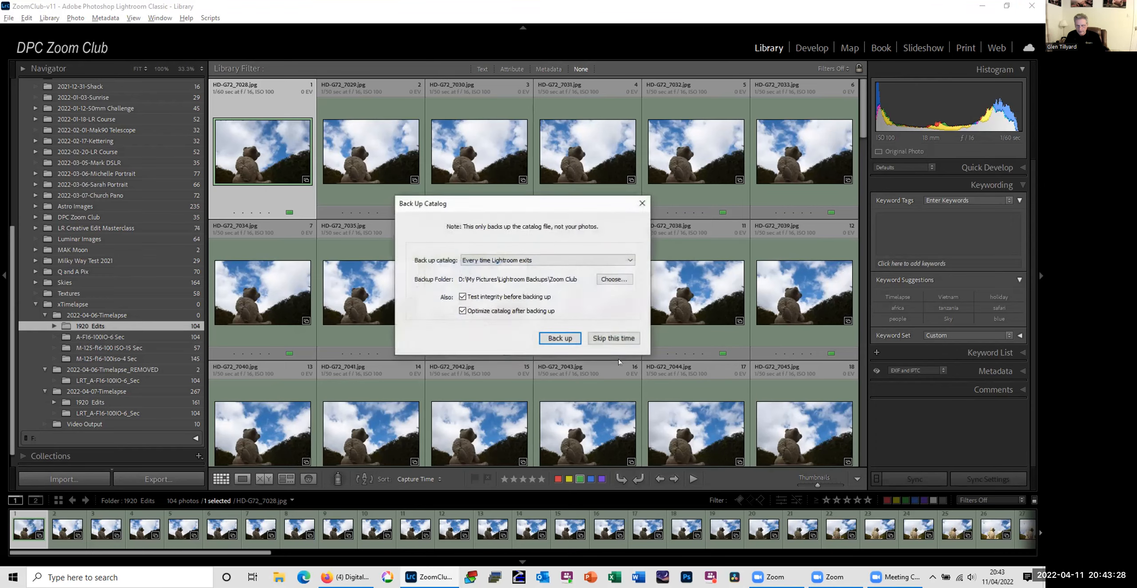
pyautogui.click(619, 342)
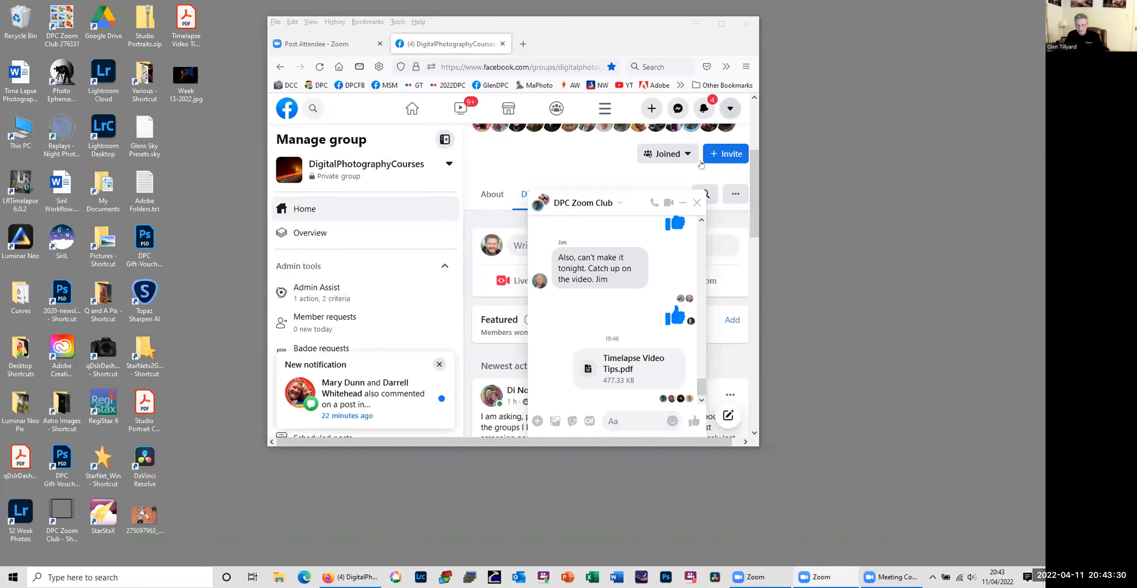
pyautogui.click(748, 25)
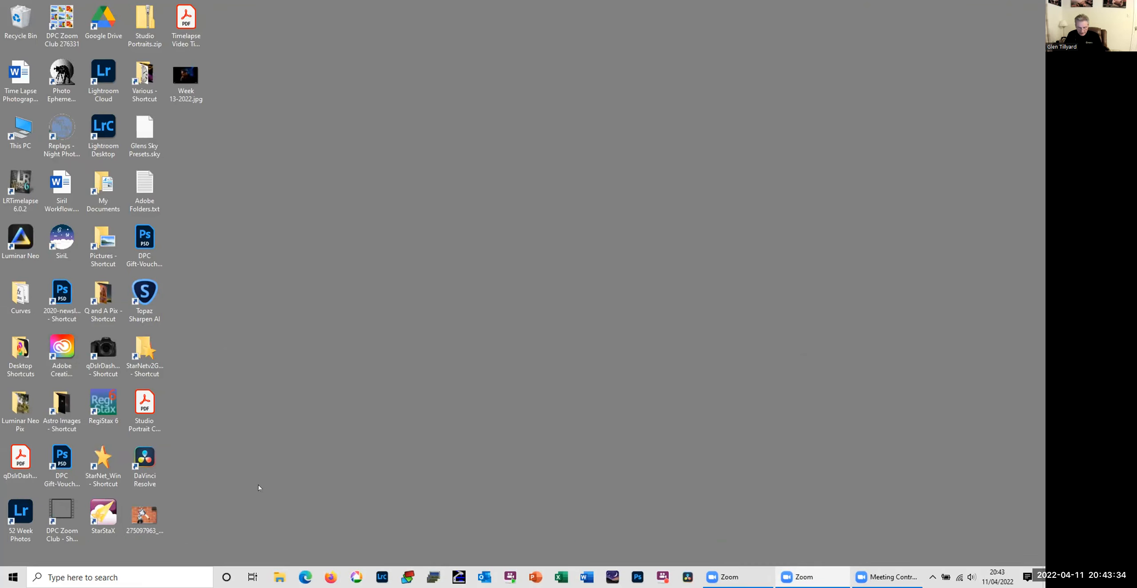
# Step: Switch to Picasa 3, maximize its window, and look through the list of albums, projects and folders
pyautogui.click(356, 577)
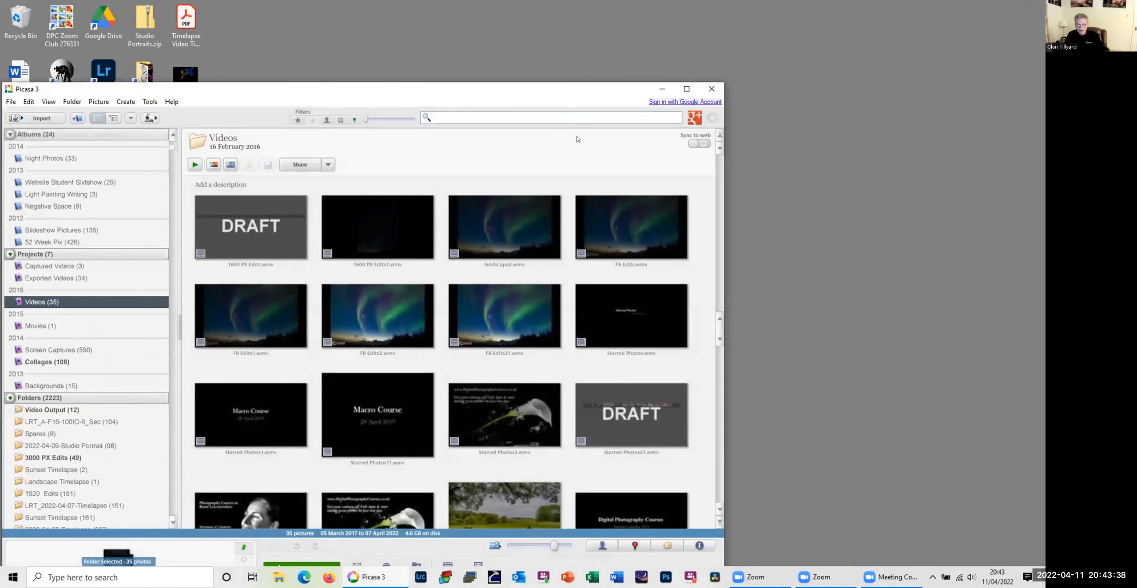
pyautogui.doubleClick(552, 90)
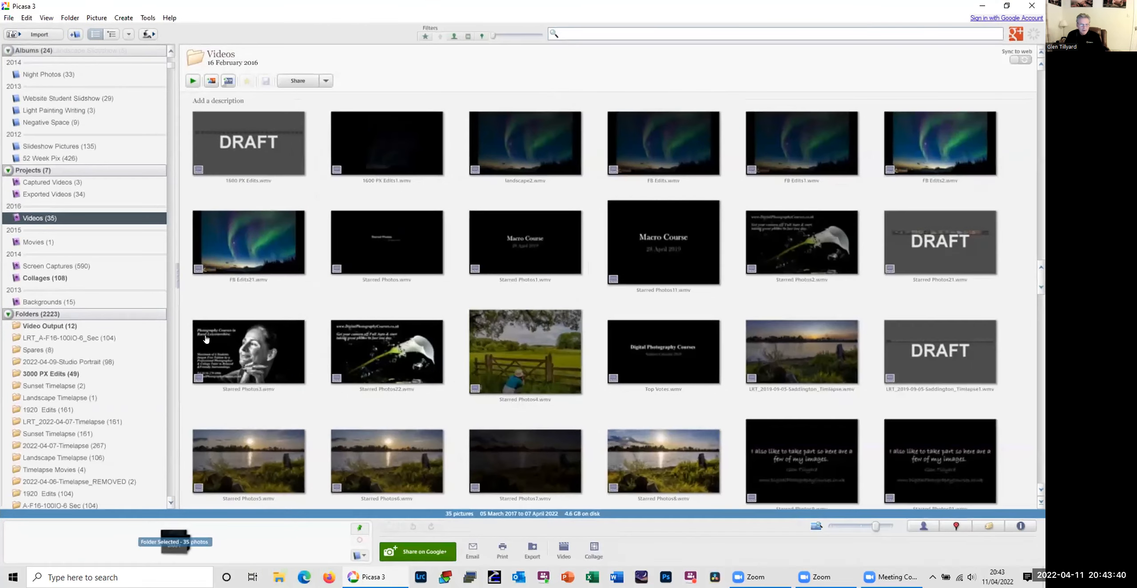
pyautogui.scroll(5, 56, 238)
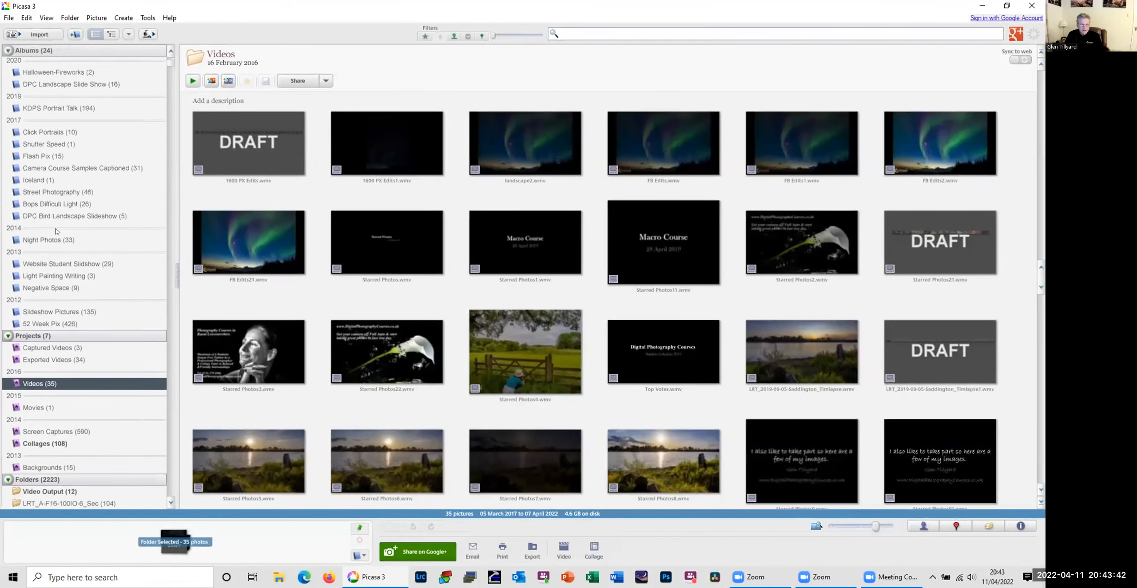
pyautogui.scroll(-6, 57, 237)
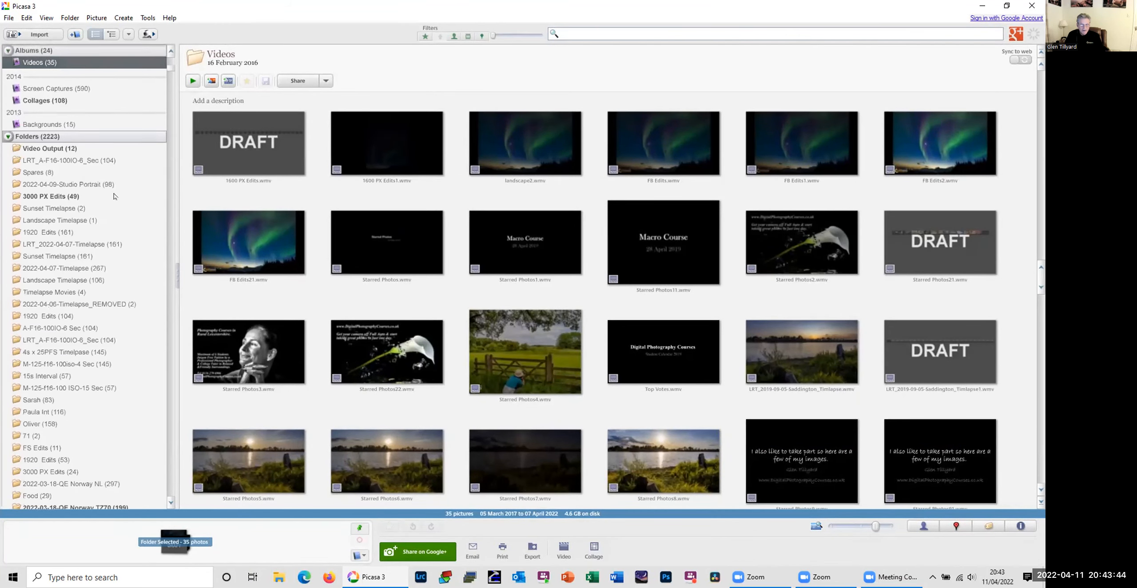
pyautogui.scroll(2, 108, 213)
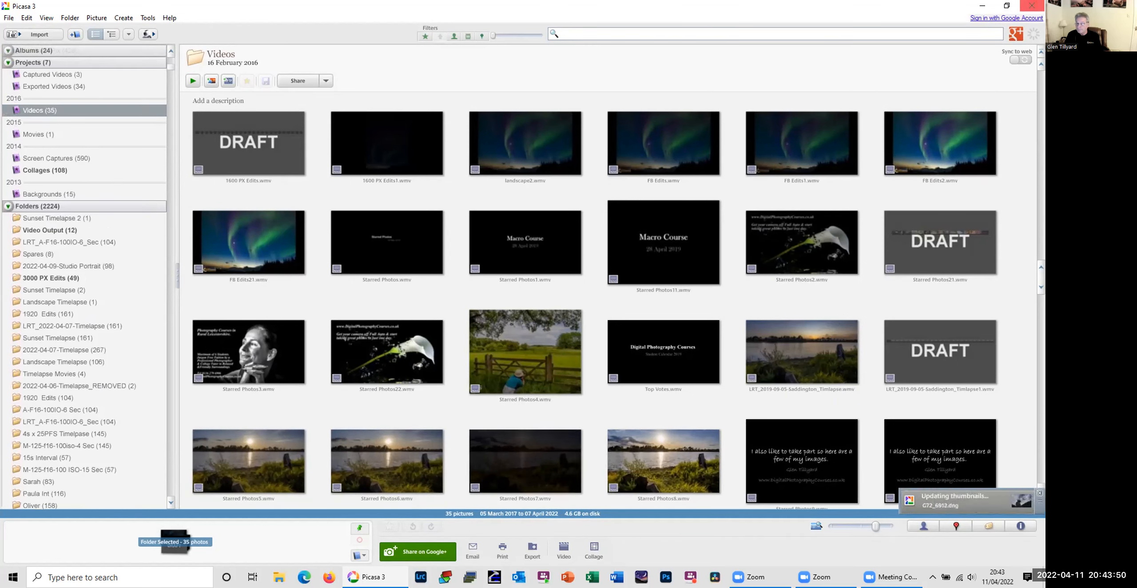
pyautogui.click(979, 6)
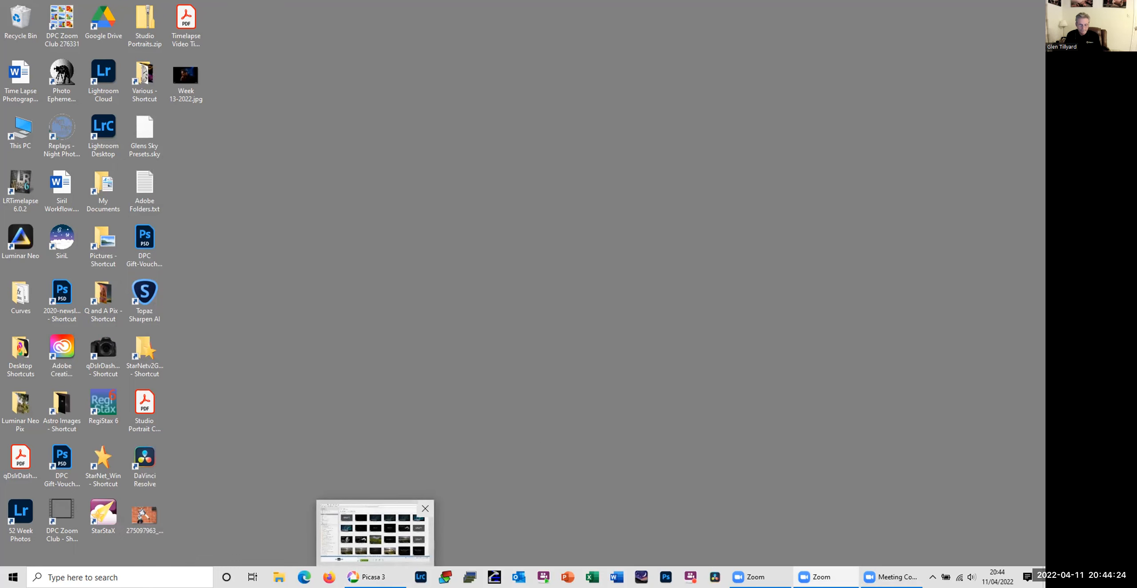
pyautogui.click(373, 577)
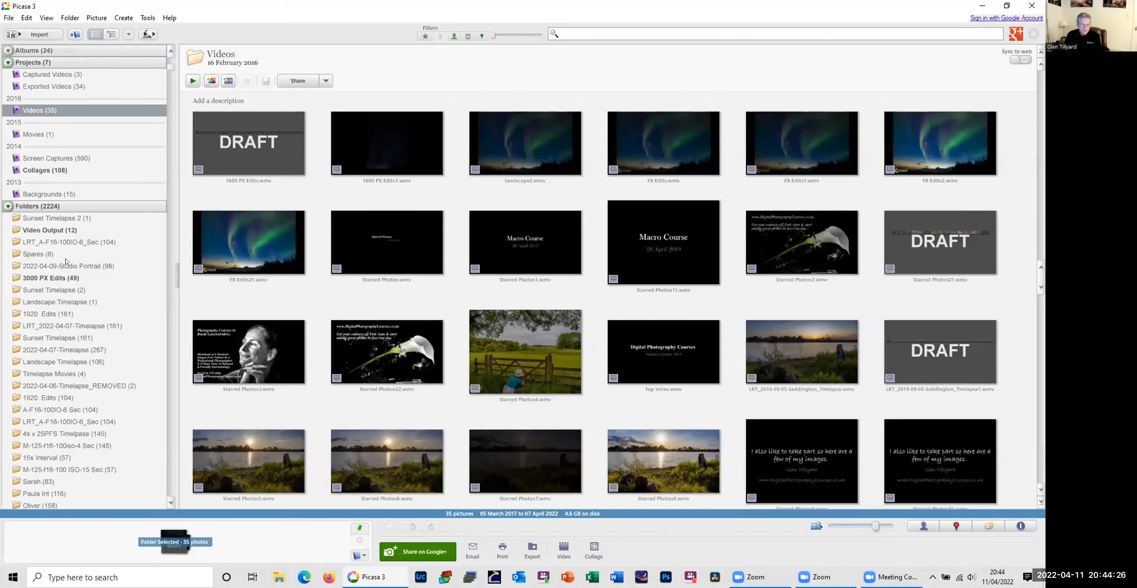
# Step: View the contents of the 2022-04-09-Studio Portrait folder and return to the Sunset Timelapse 2 folder
pyautogui.click(66, 218)
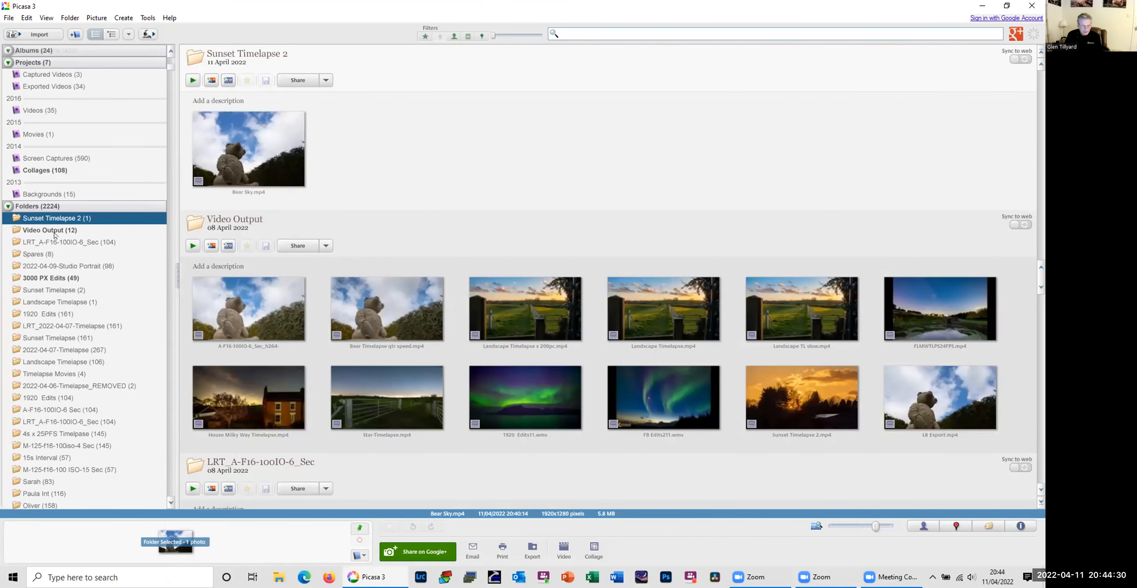
pyautogui.click(62, 269)
pyautogui.scroll(4, 80, 302)
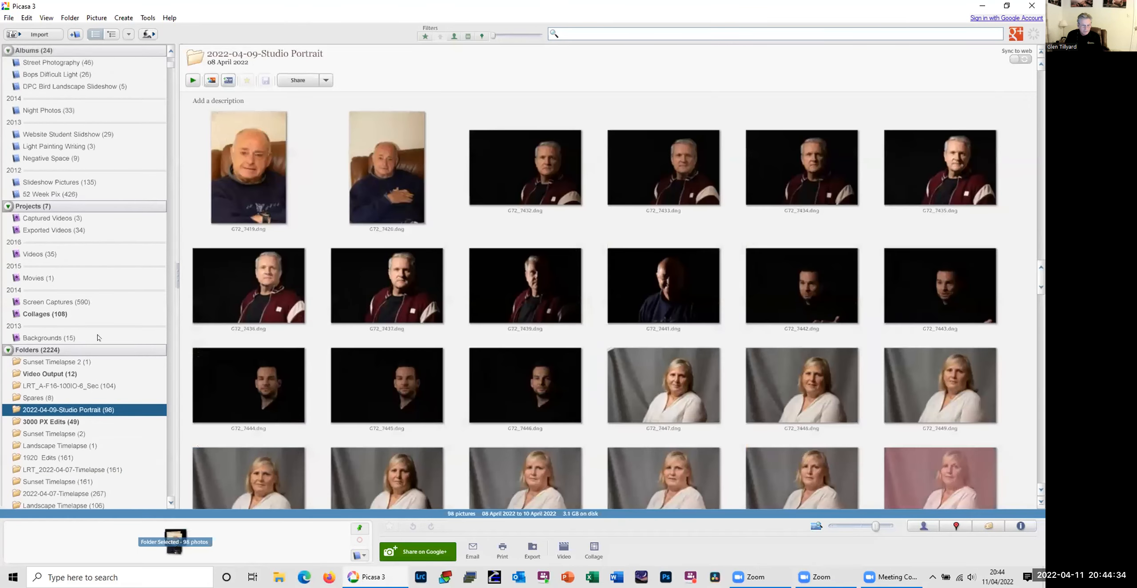
pyautogui.click(73, 362)
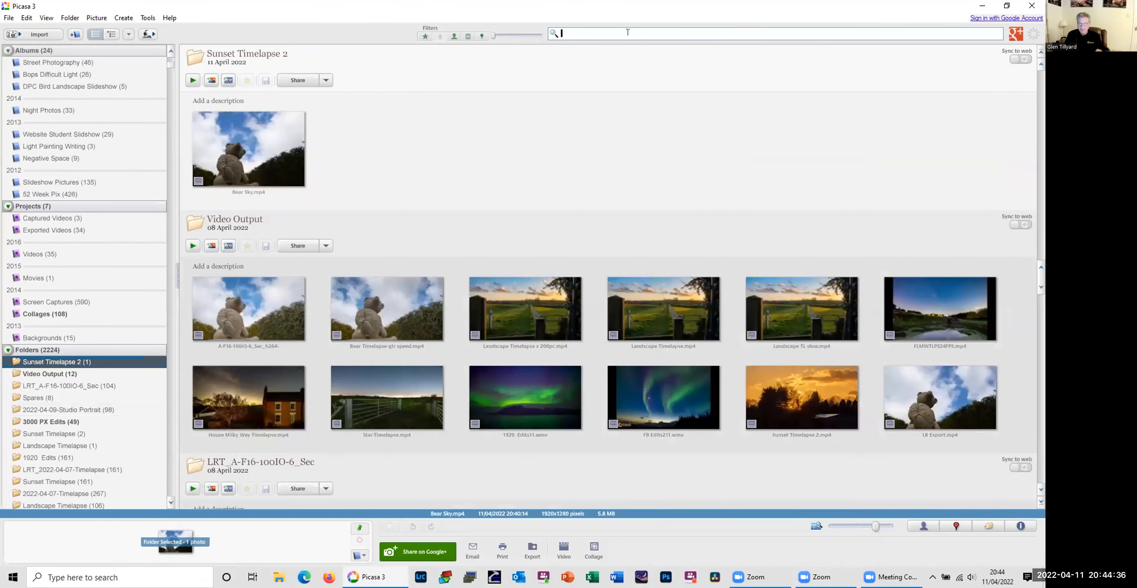
# Step: Search the picture library for Timelapse and show the matching videos in the Video Output folder
pyautogui.write('timelap')
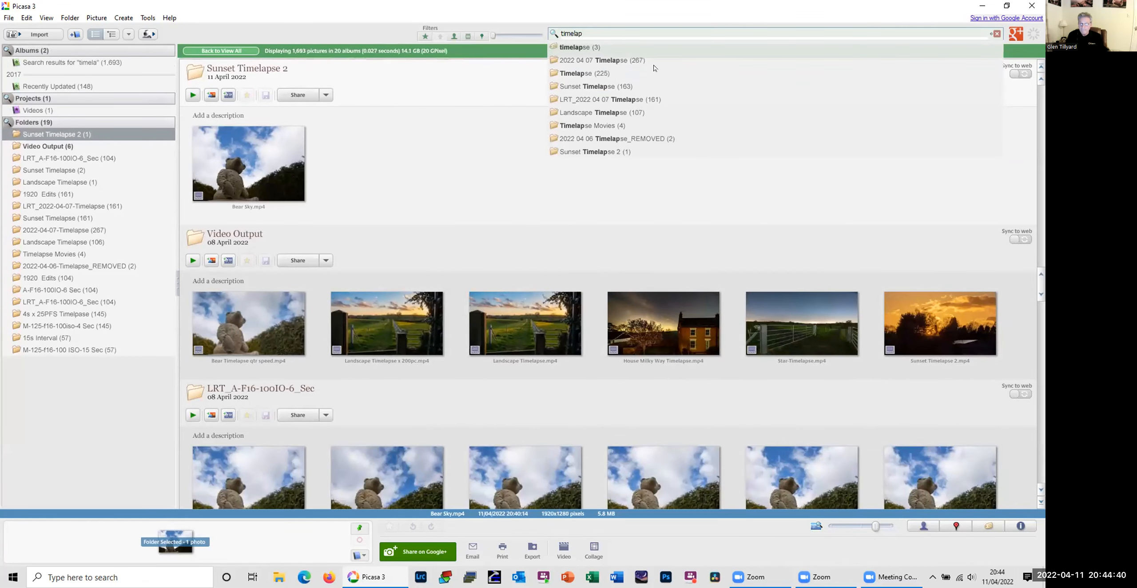
pyautogui.click(609, 73)
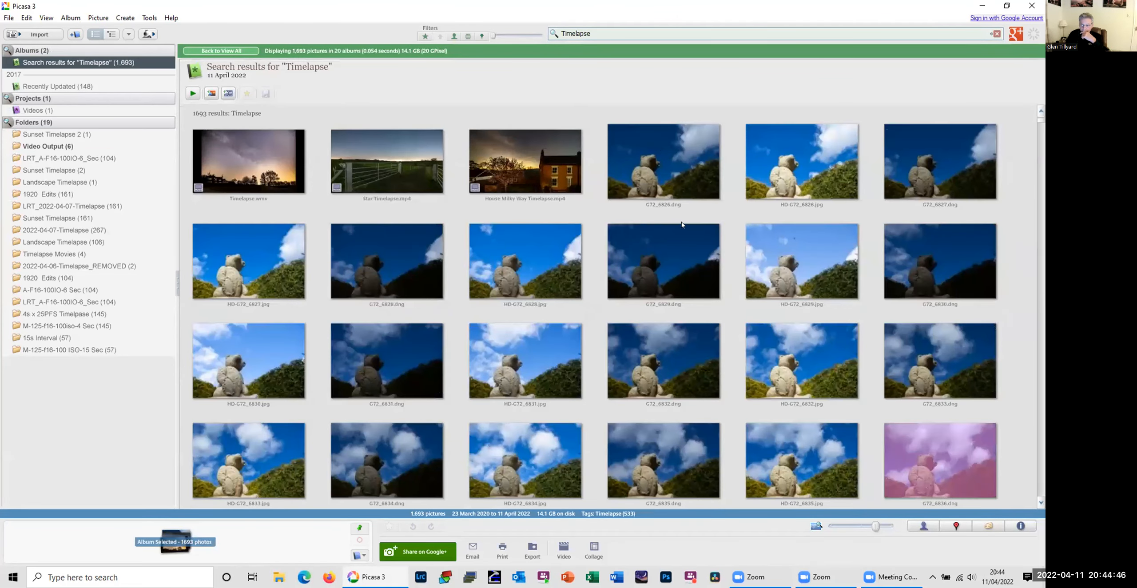
pyautogui.click(64, 146)
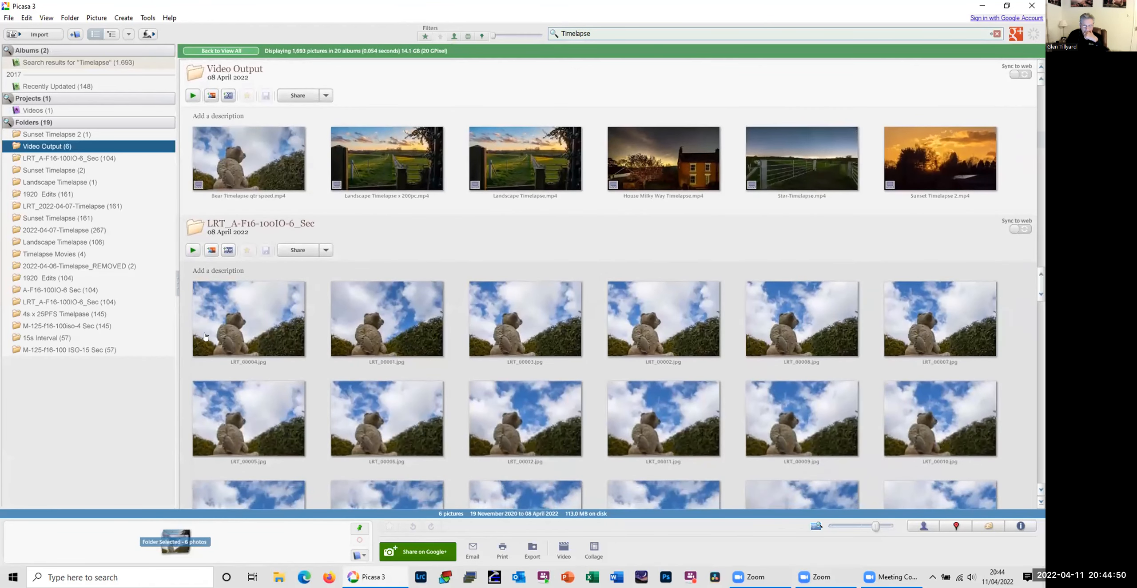
# Step: Create a video from the first 18 bear photos in LRT_A-F16-100IO-6_Sec, starting at LRT_00004.jpg, and open the title slide's text settings
pyautogui.click(206, 337)
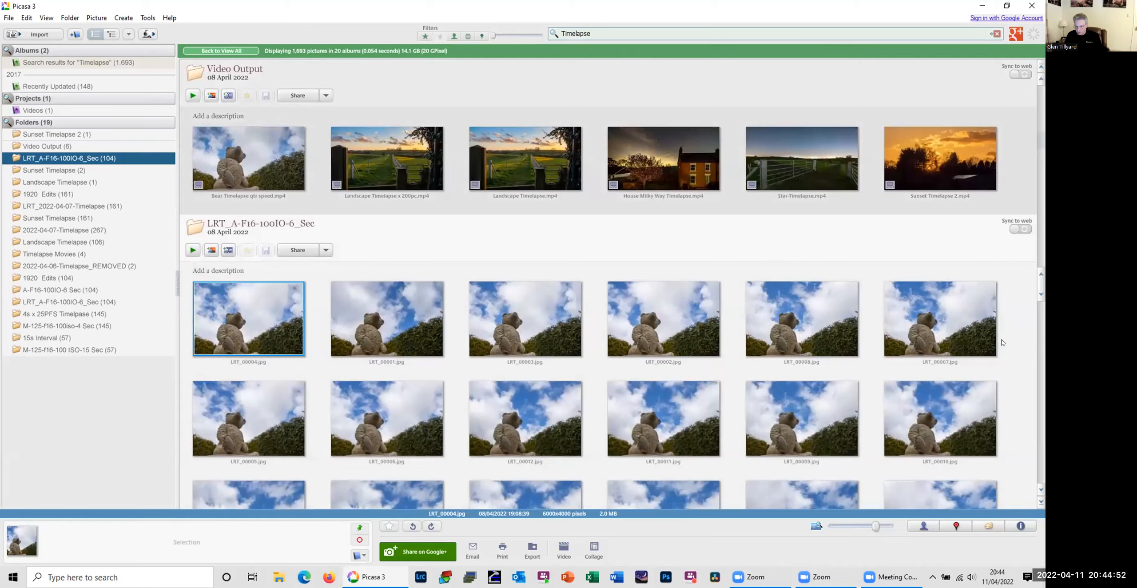
pyautogui.scroll(-2, 963, 327)
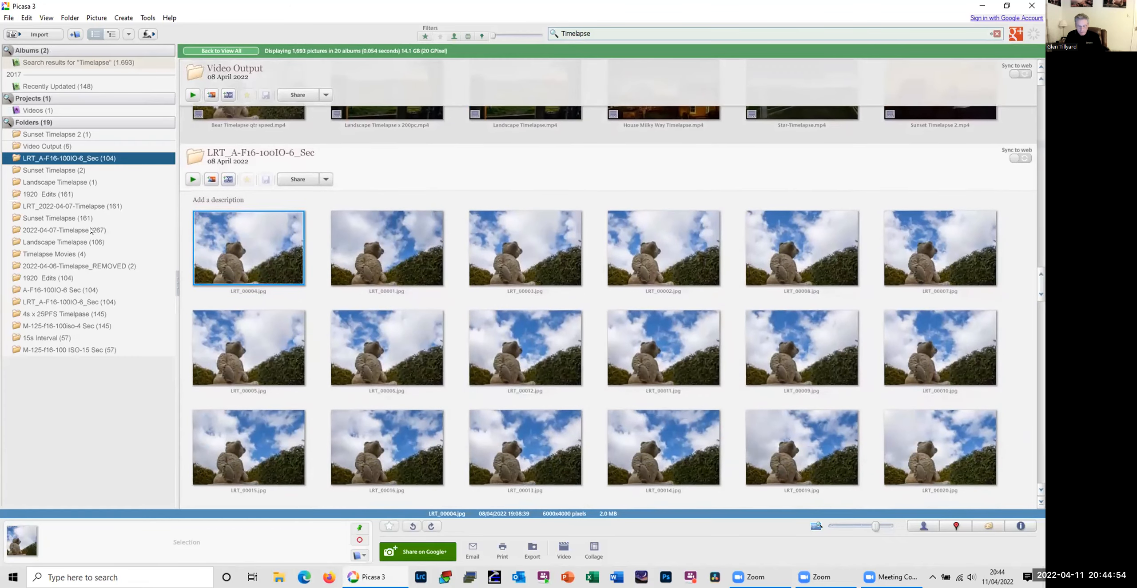
pyautogui.keyDown('shift'); pyautogui.click(914, 453); pyautogui.keyUp('shift')
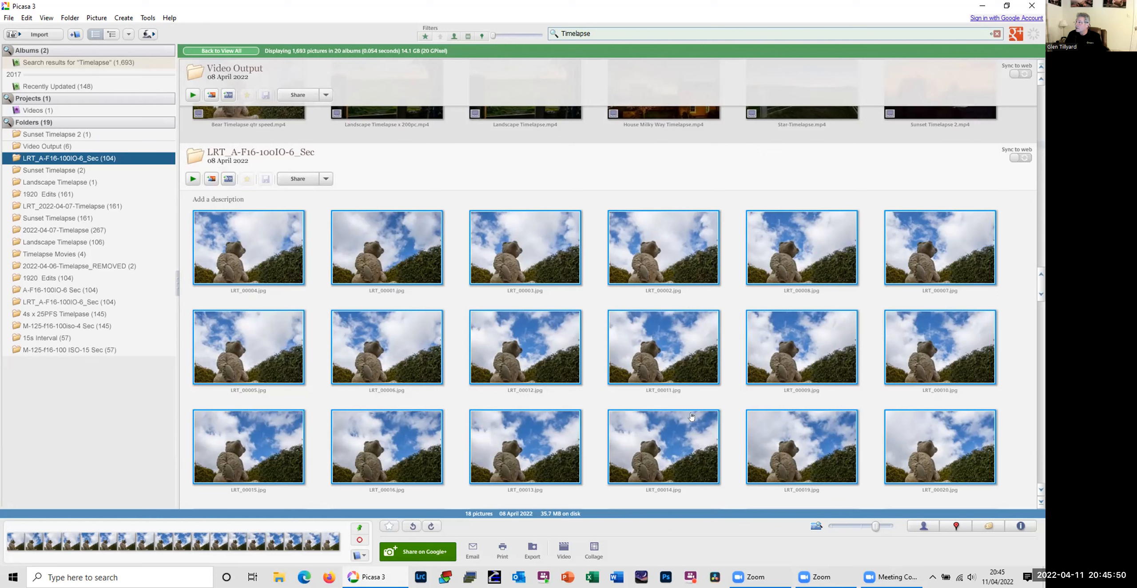
pyautogui.click(152, 22)
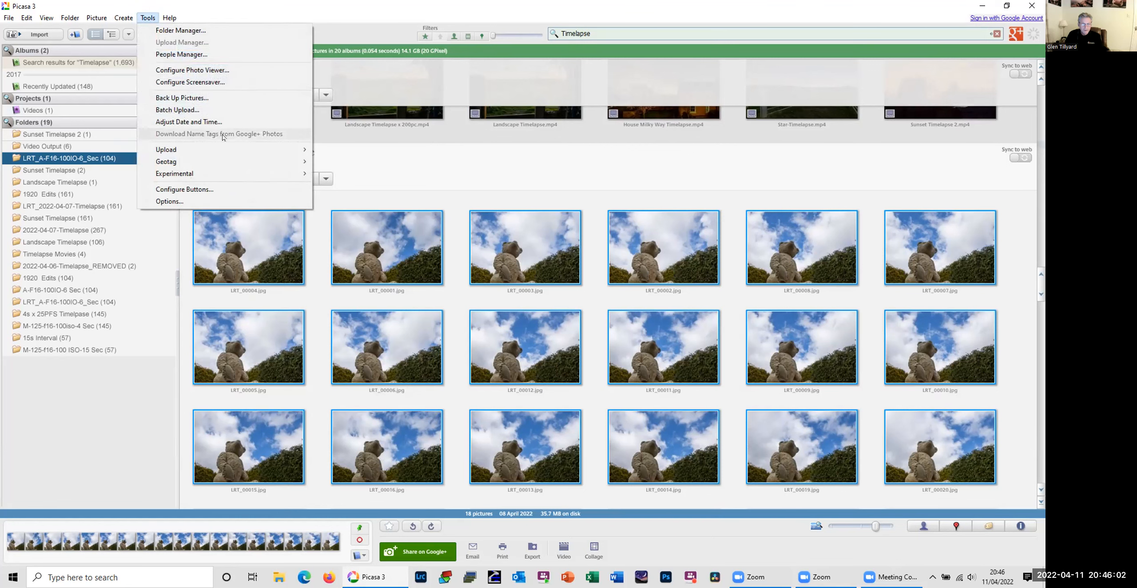
pyautogui.moveTo(124, 17)
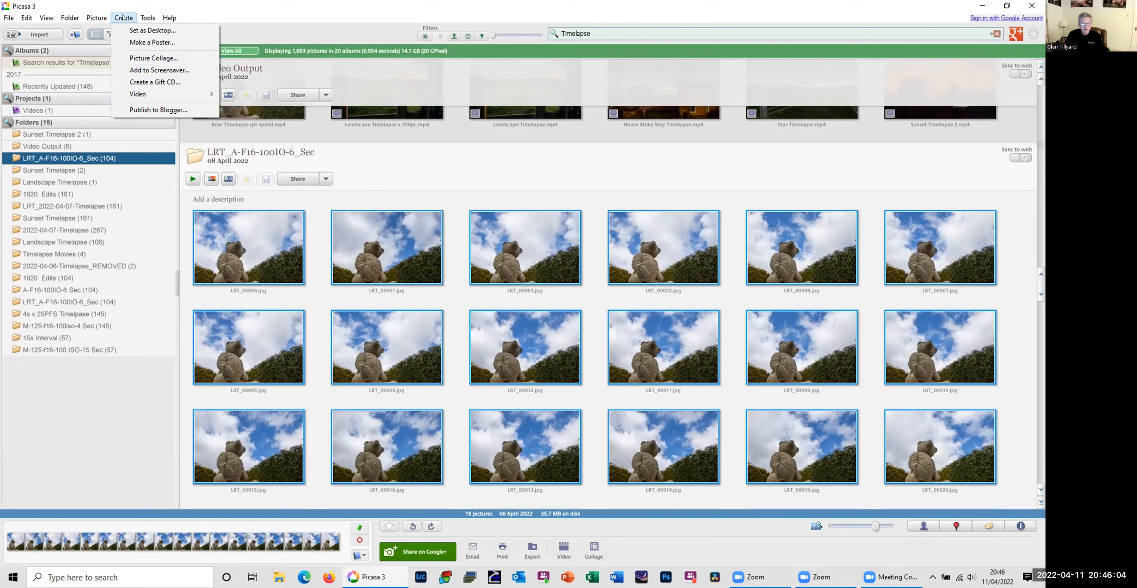
pyautogui.moveTo(187, 94)
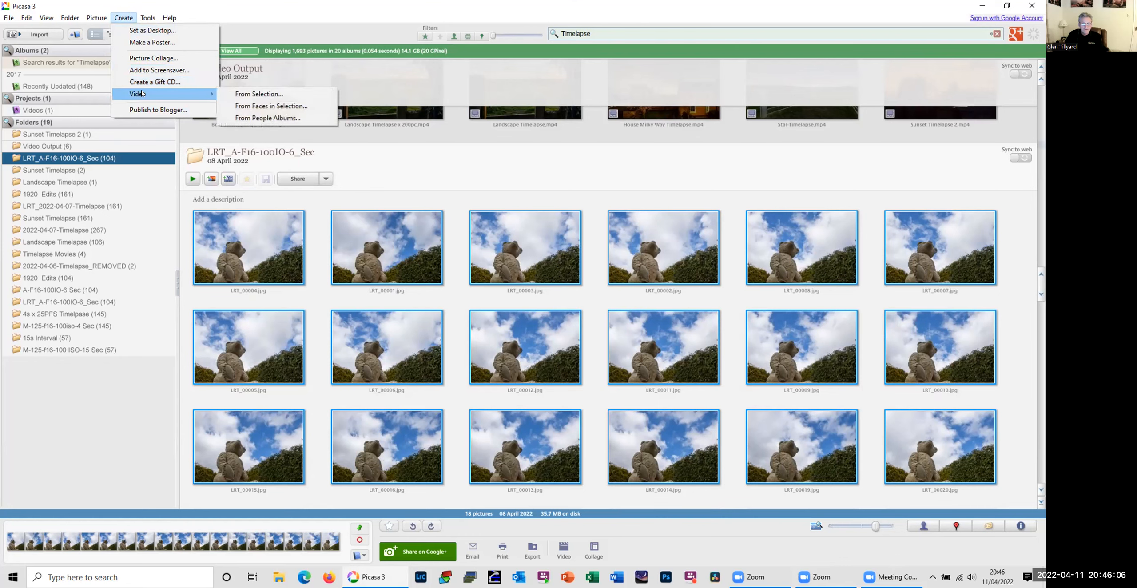
pyautogui.click(305, 94)
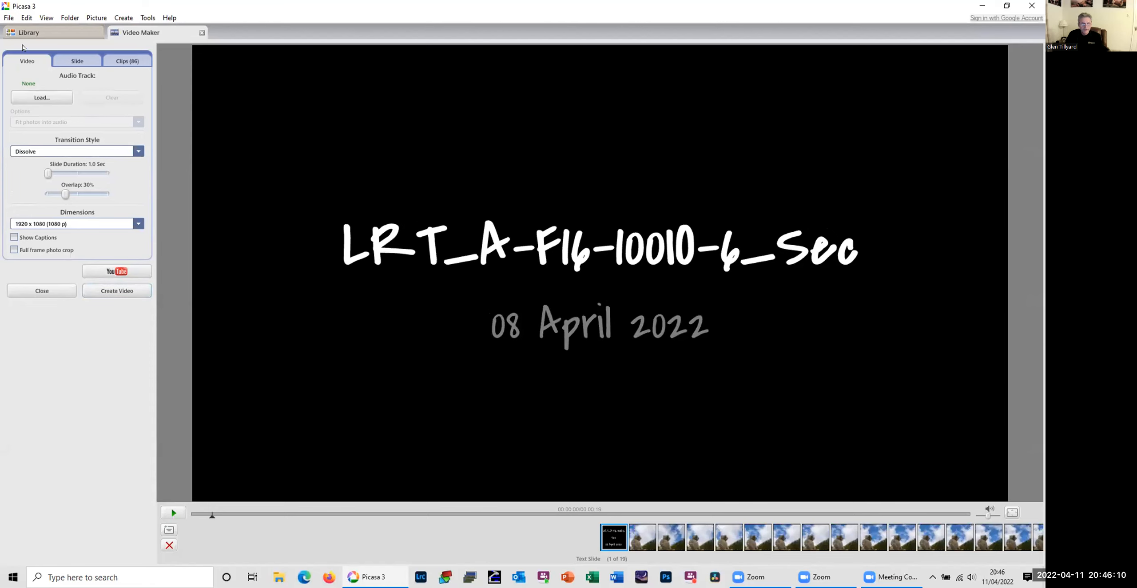
pyautogui.click(70, 65)
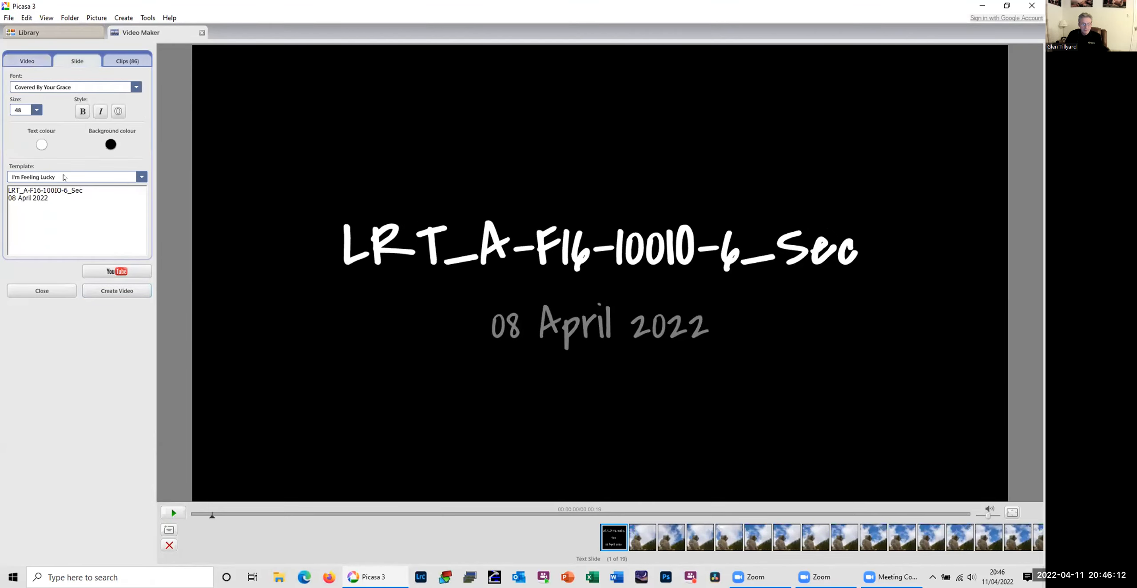